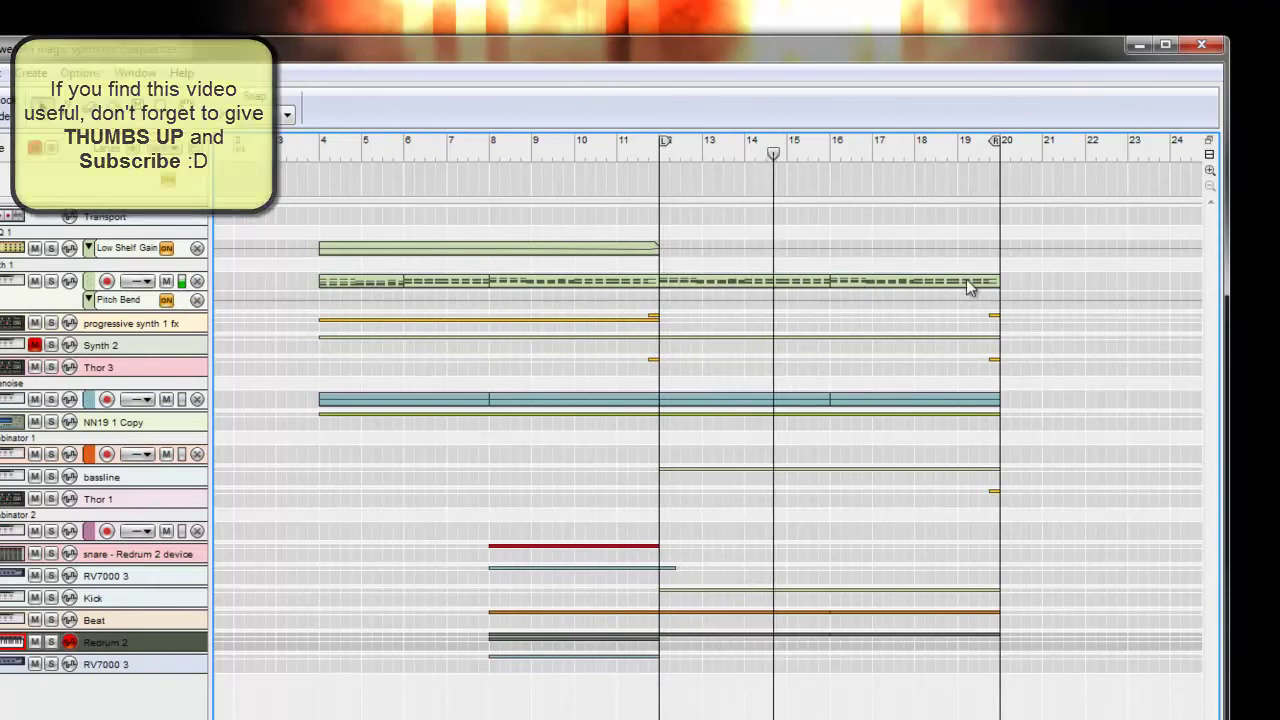
Step: Solo the synth track to hear it alone, then unsolo it so every track plays
click(51, 281)
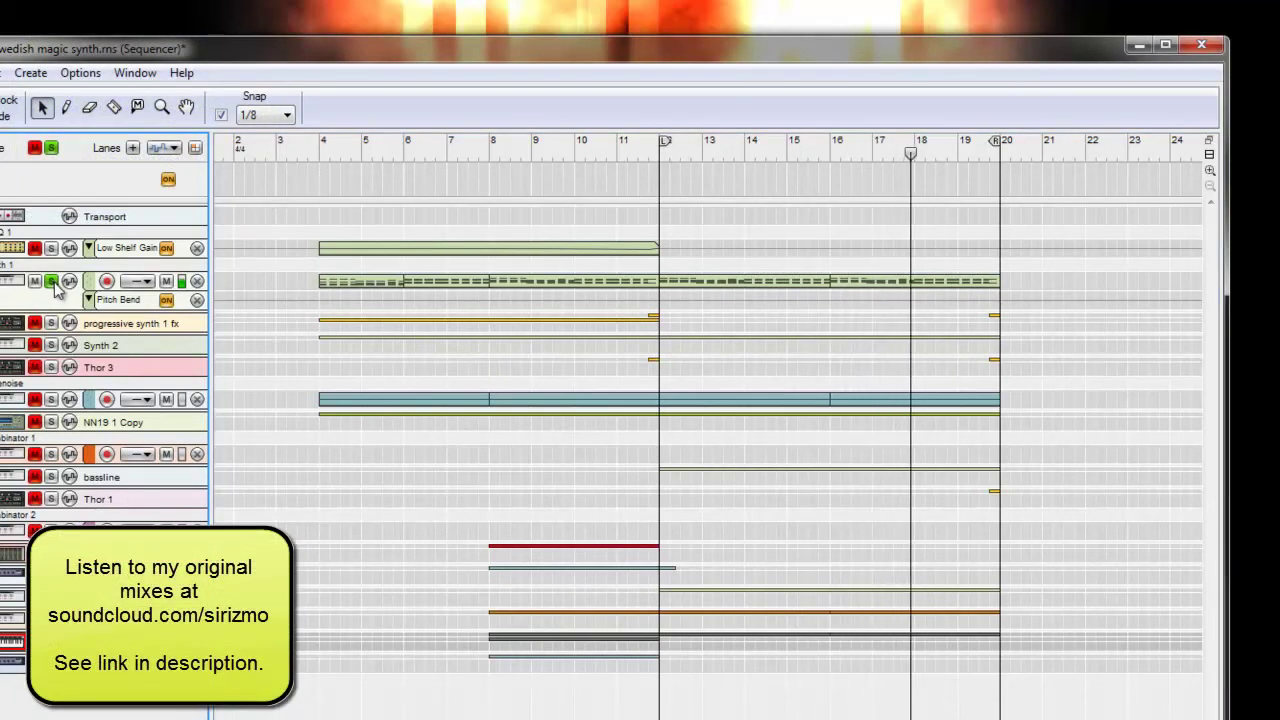
click(51, 281)
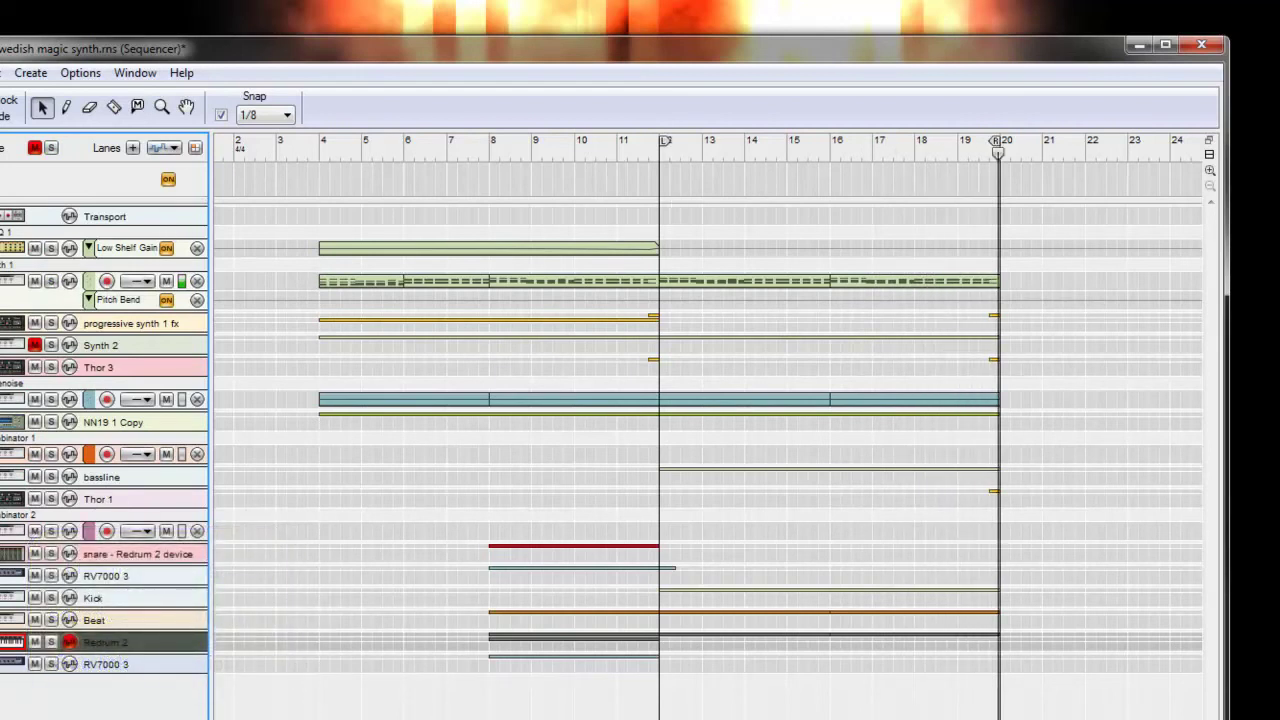
Step: Bring up the rack, move it into place, and add a new Combinator
key(F6)
drag(771, 46, 870, 22)
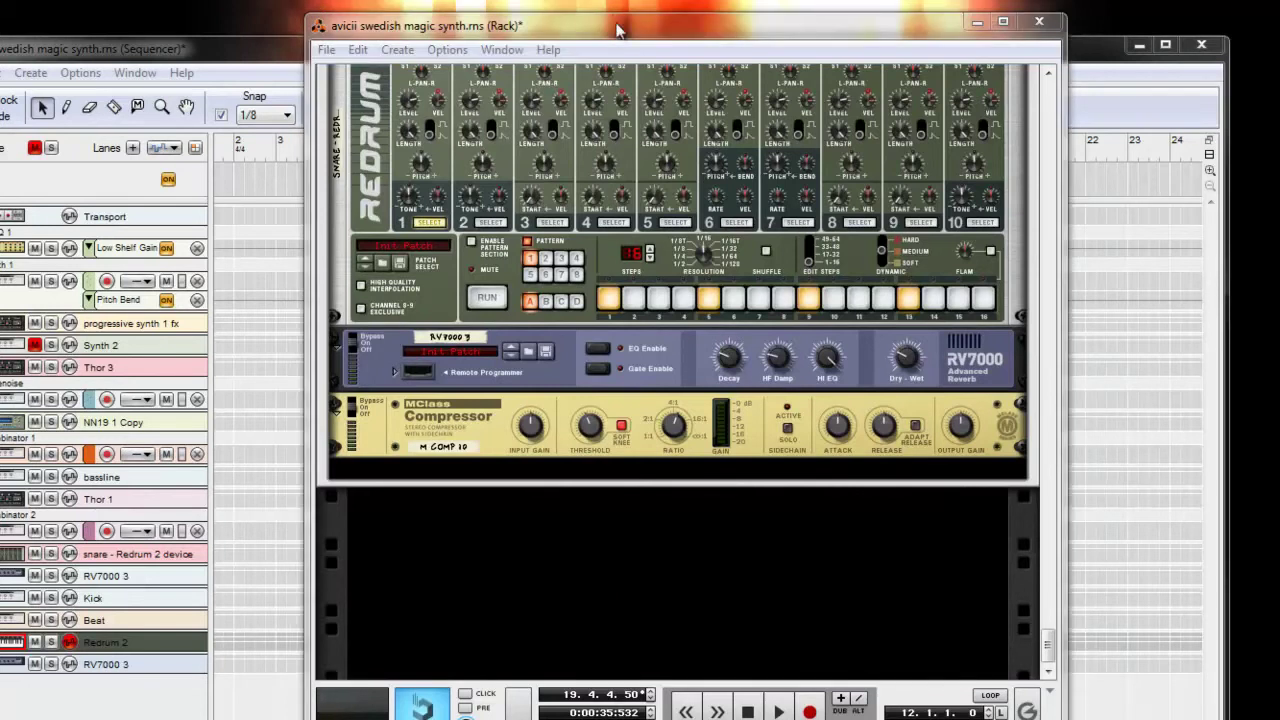
right_click(660, 534)
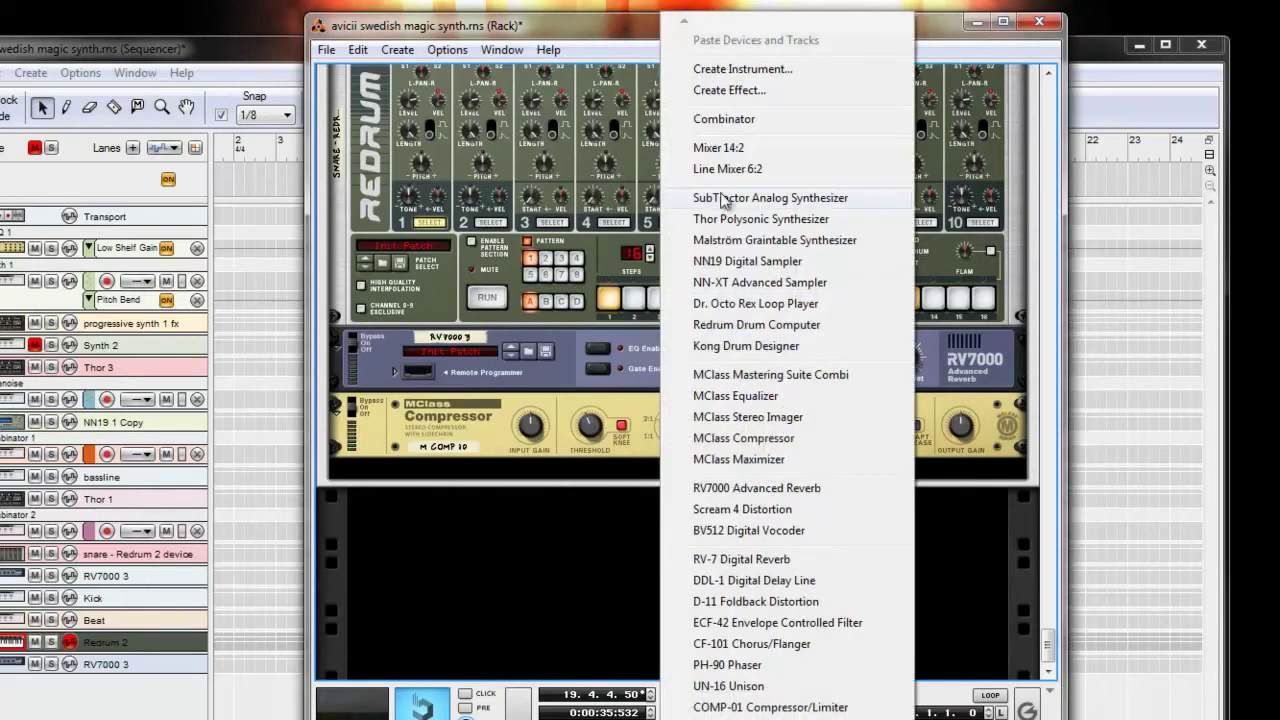
click(728, 119)
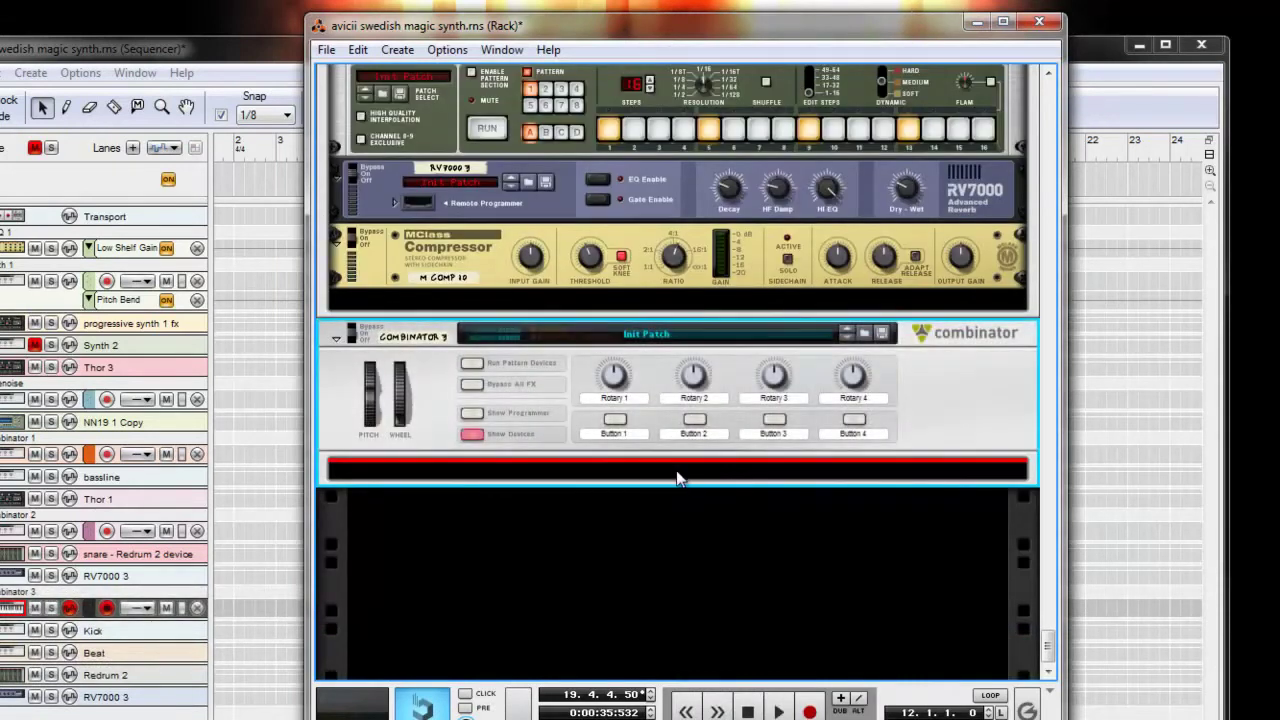
Step: Create a Thor Polysonic Synthesizer inside the new Combinator
right_click(676, 472)
mouse_move(872, 425)
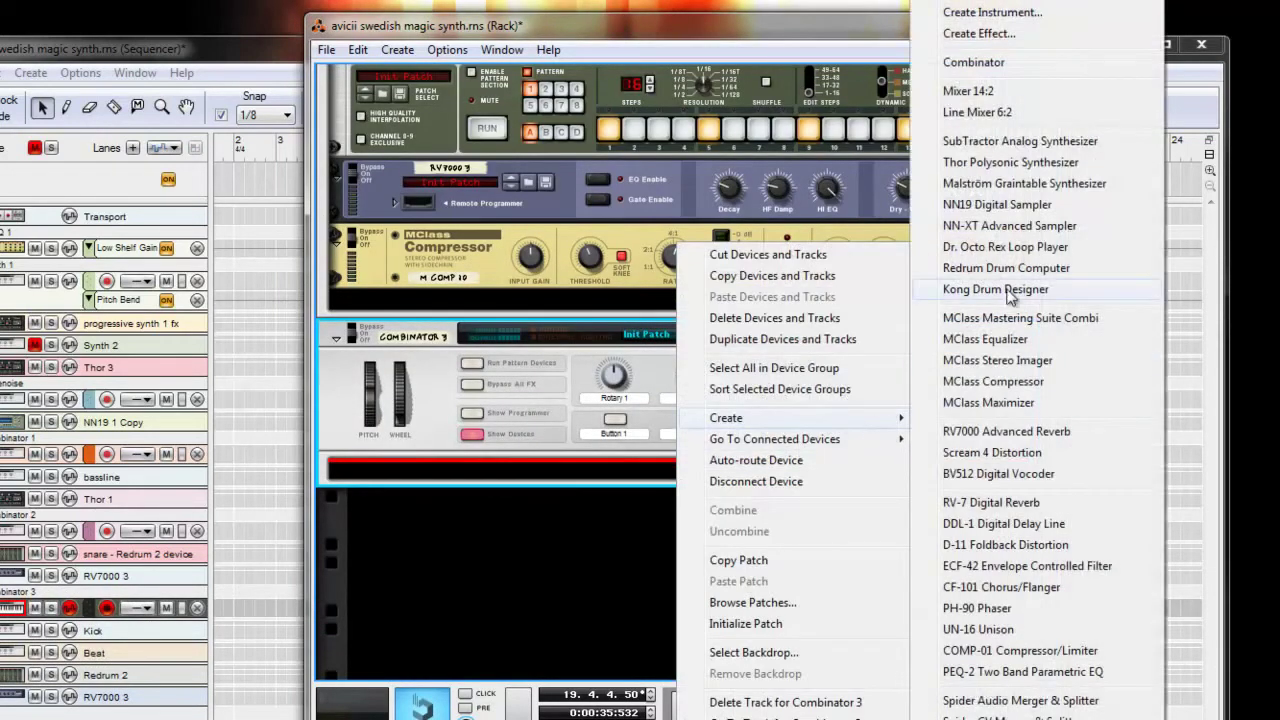
click(1040, 163)
right_click(675, 438)
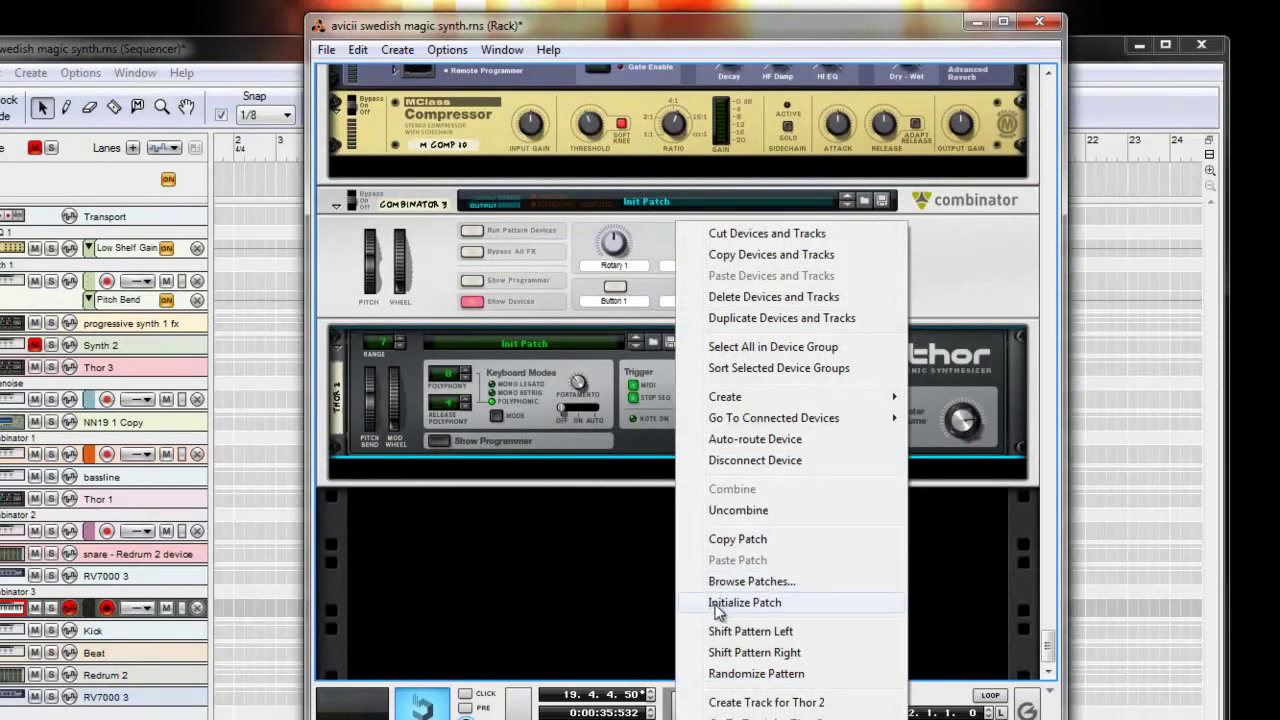
Step: Initialize Thor's patch, show its programmer, and set Osc 1, 2 and 3 to Multi Oscillator
click(718, 604)
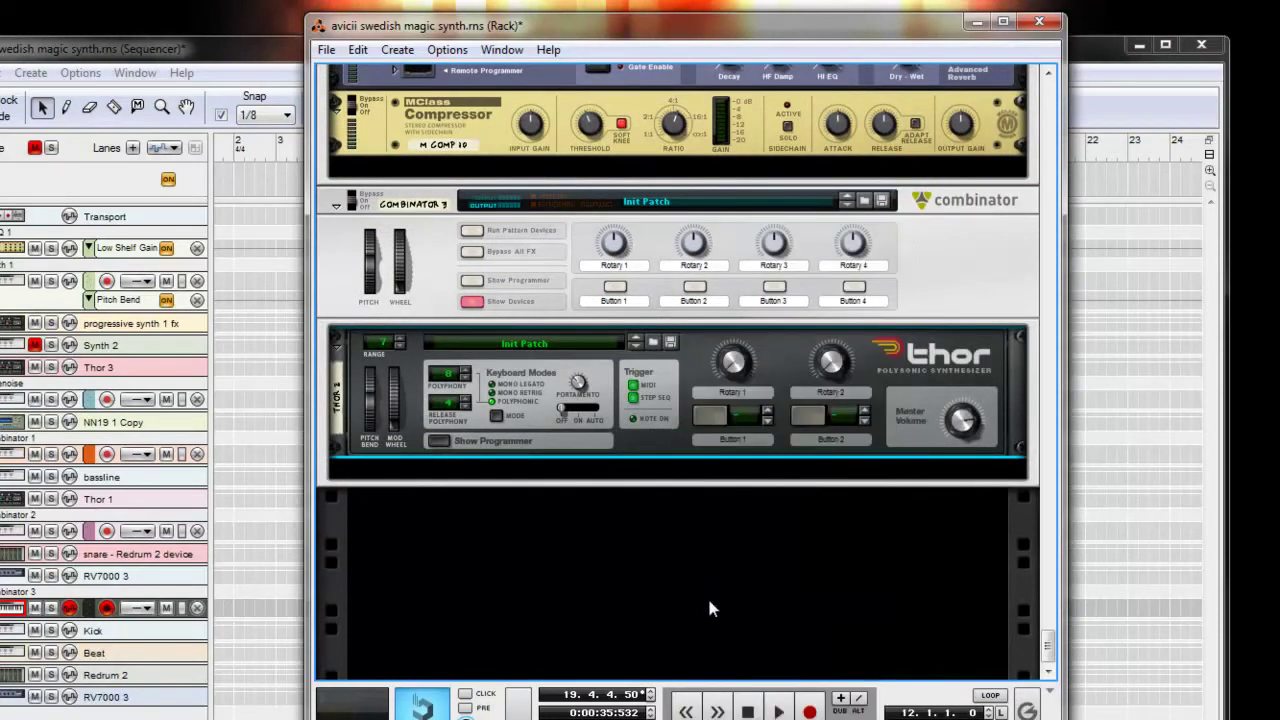
click(437, 441)
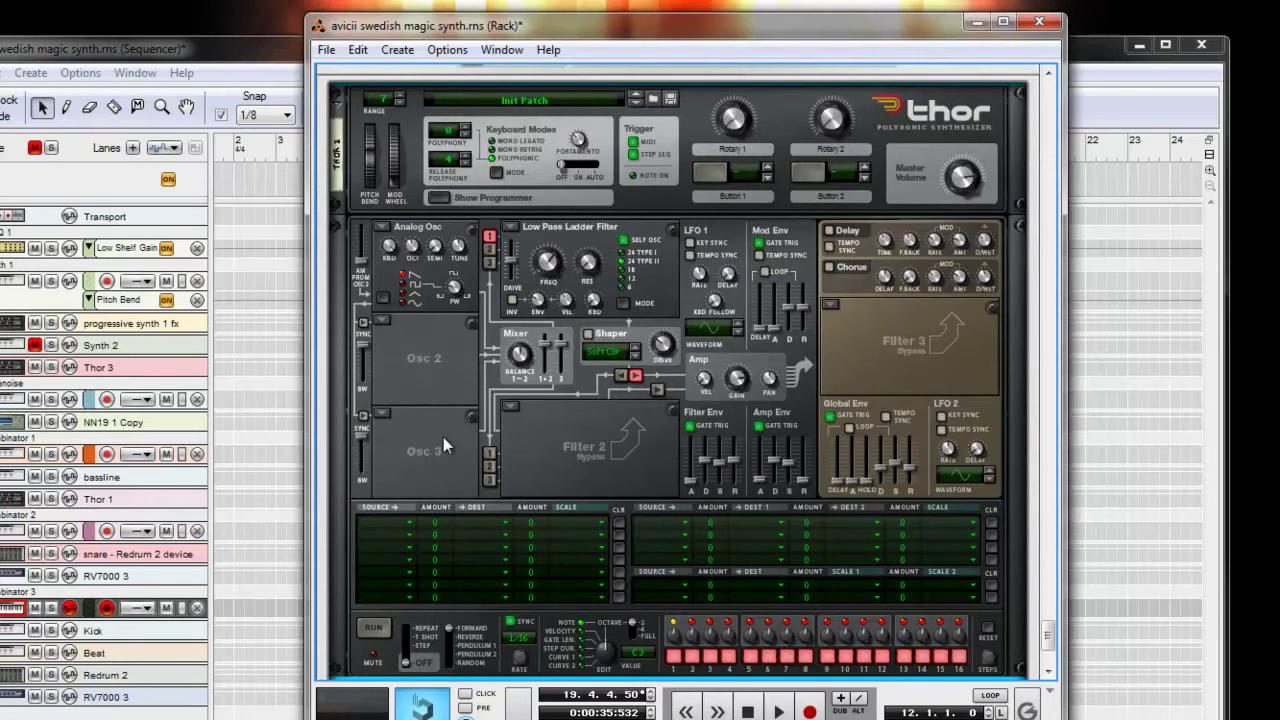
click(381, 229)
click(420, 331)
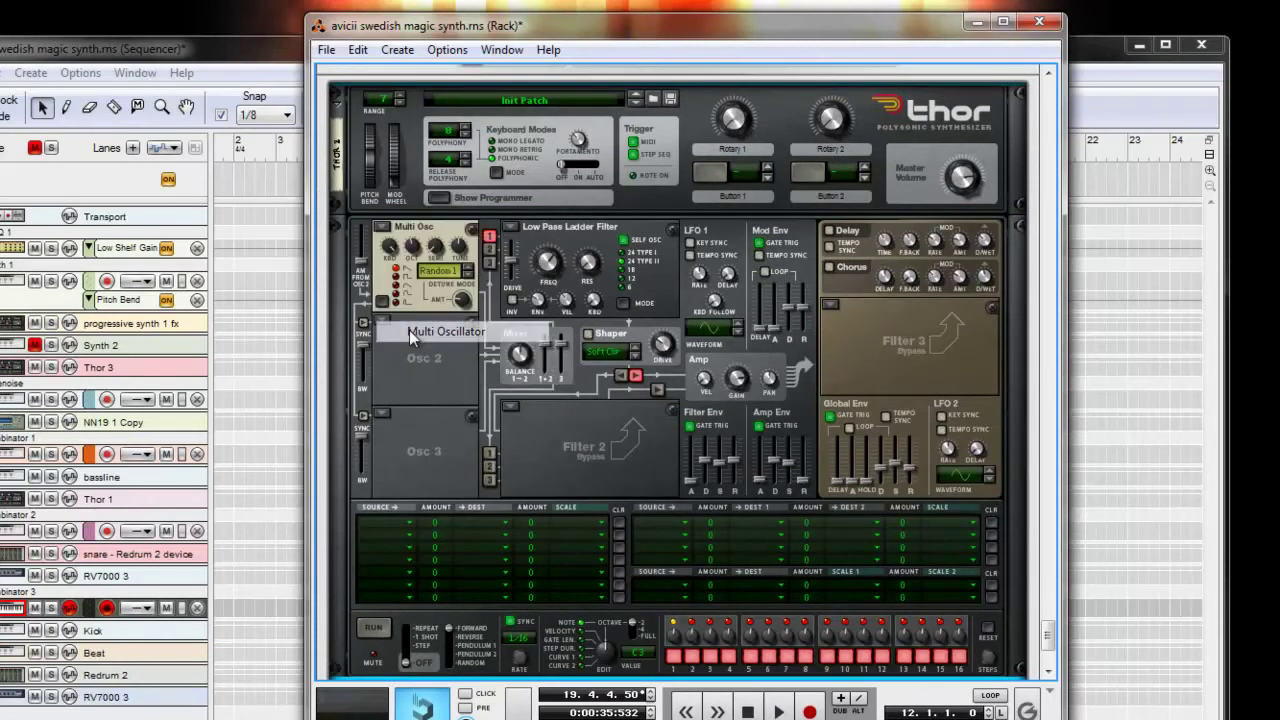
click(381, 323)
click(415, 424)
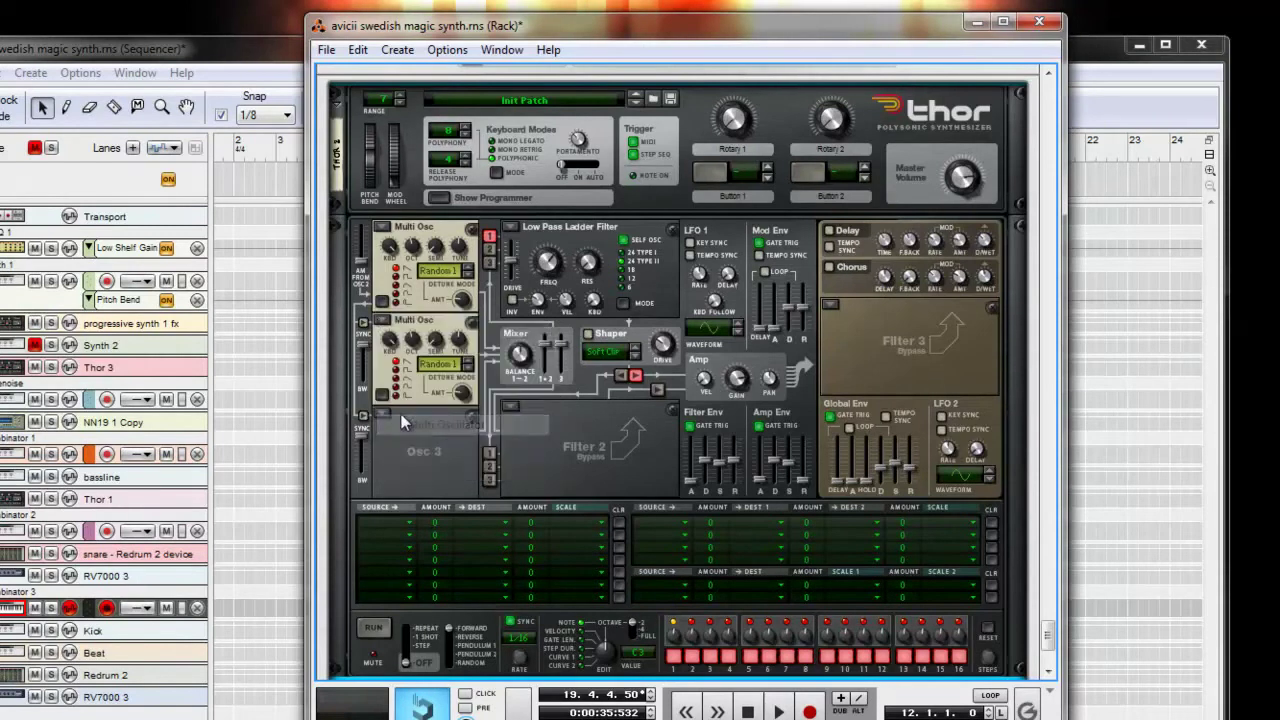
click(383, 415)
click(428, 518)
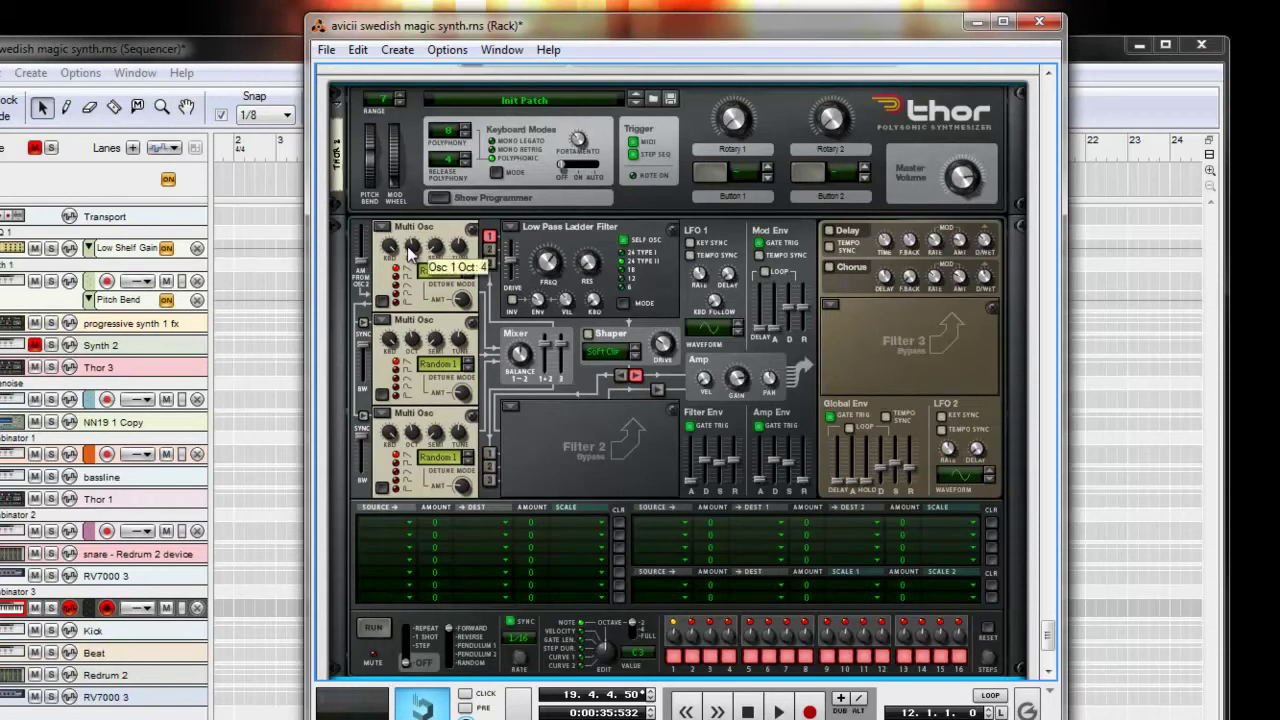
Step: Route Thor's Osc 2 and Osc 3 into Filter 1
scroll(416, 256, up, 1)
scroll(416, 340, up, 1)
click(489, 249)
click(489, 262)
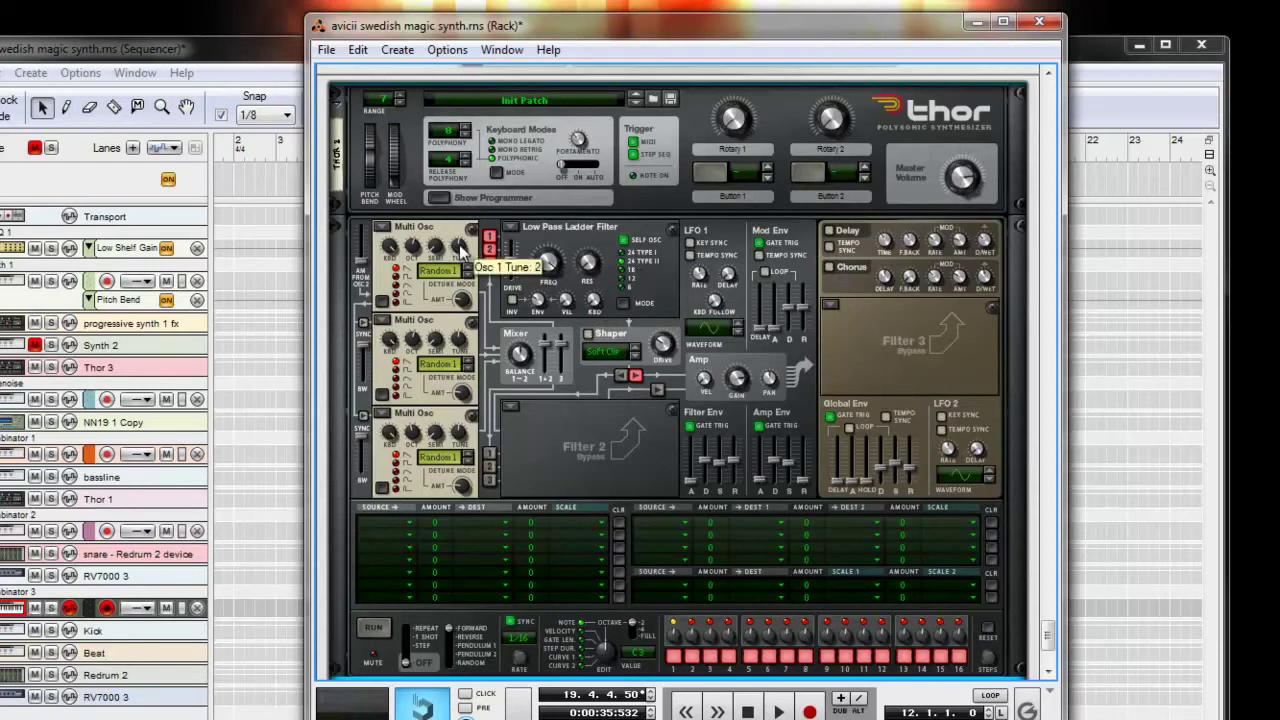
scroll(461, 248, up, 3)
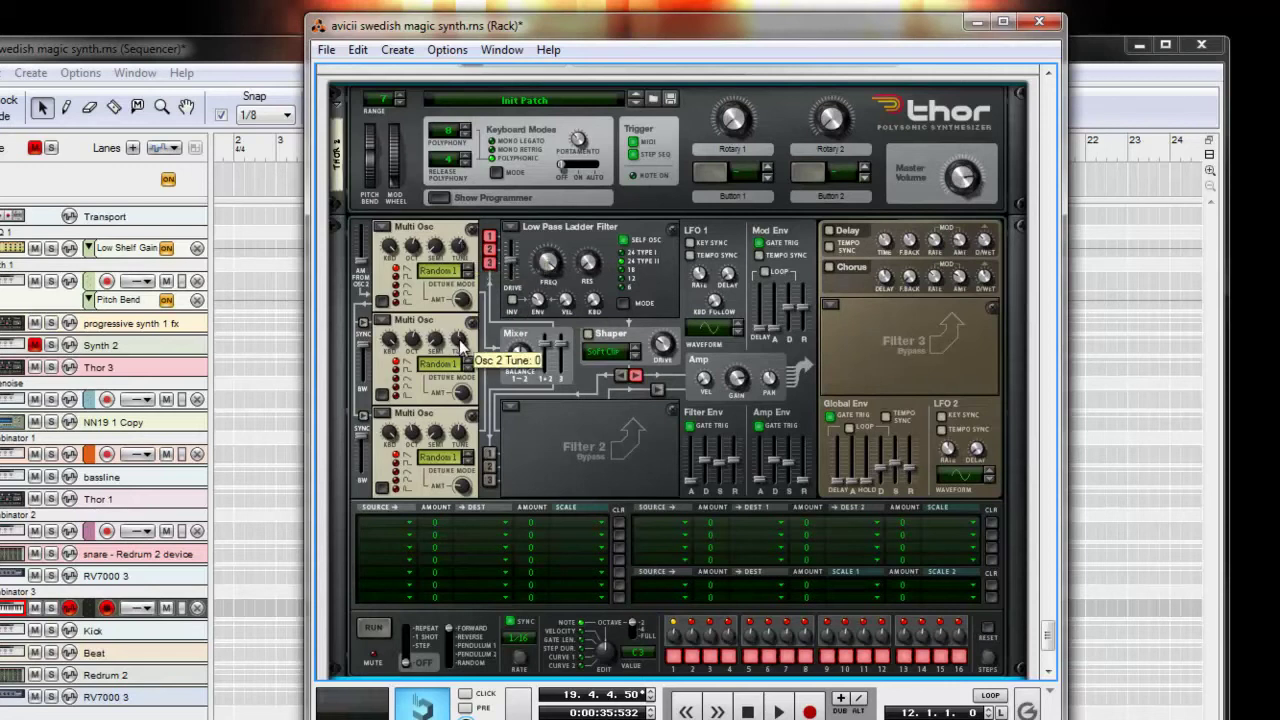
scroll(461, 345, down, 6)
scroll(463, 352, down, 3)
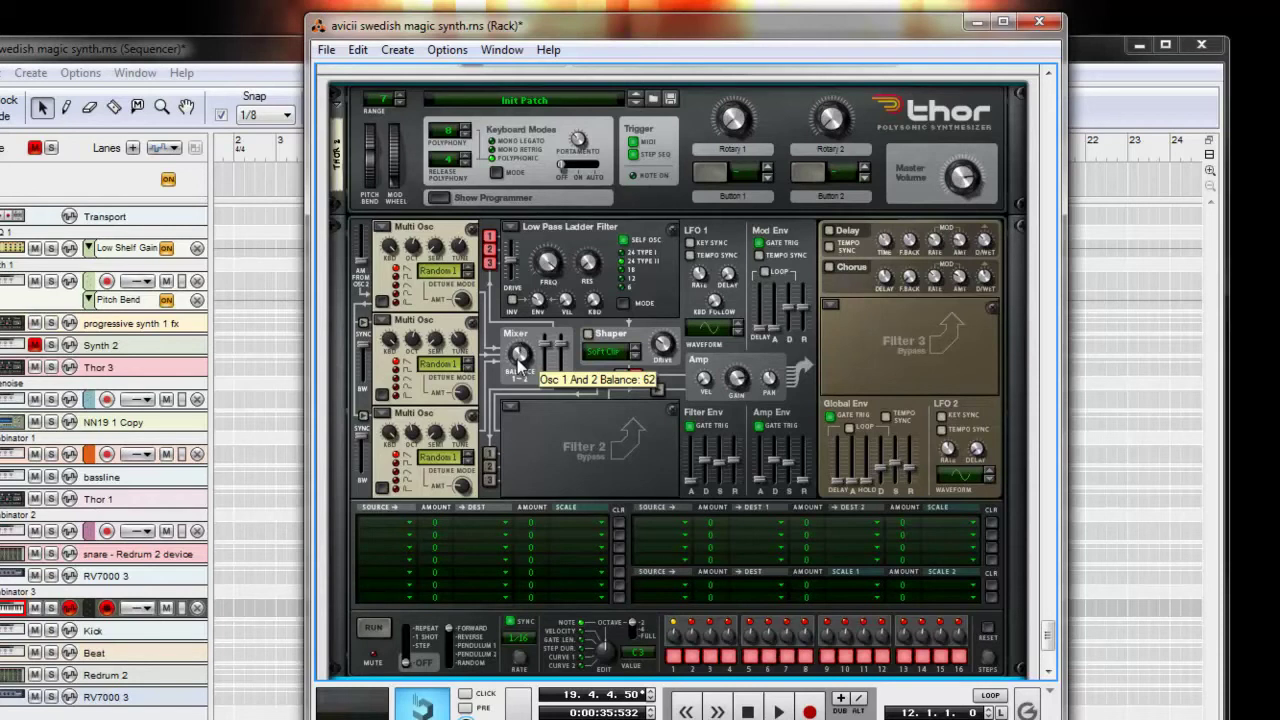
Step: Set Thor's Osc 1/2 mixer balance to 60 and lower Osc 3's level to -4.9 dB
drag(518, 353, 519, 356)
mouse_move(545, 347)
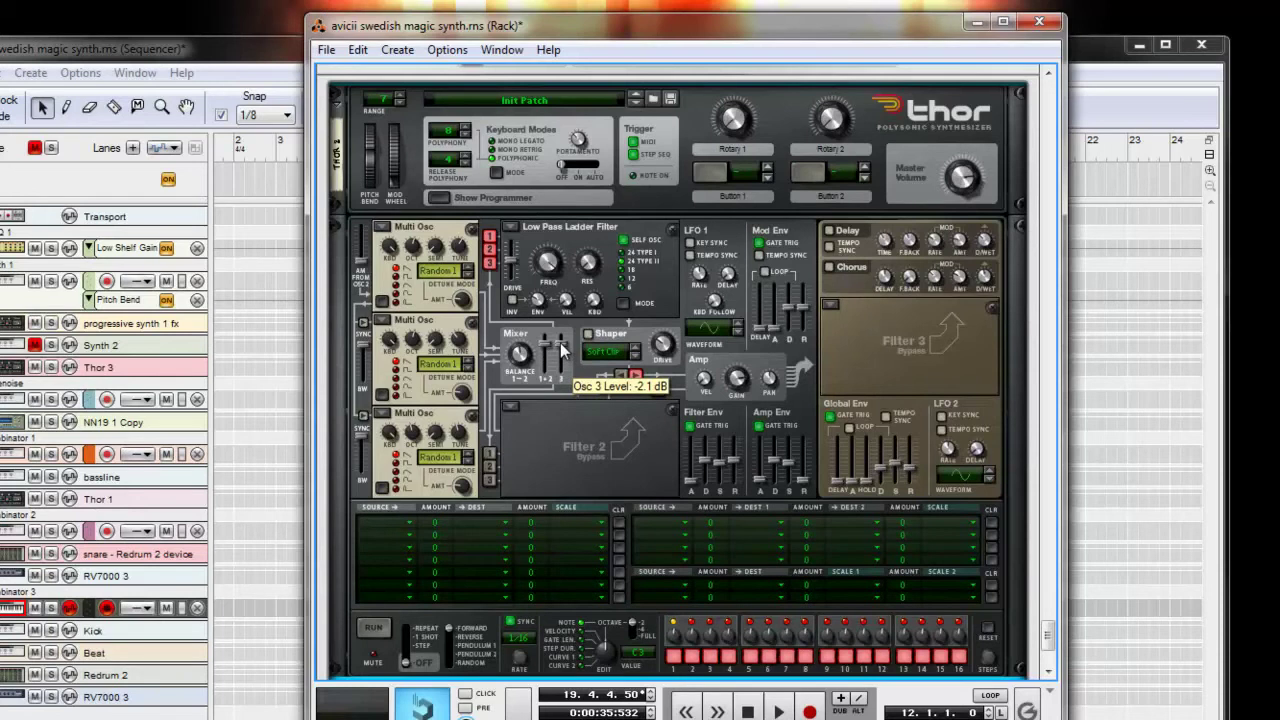
drag(562, 351, 562, 352)
drag(561, 357, 563, 361)
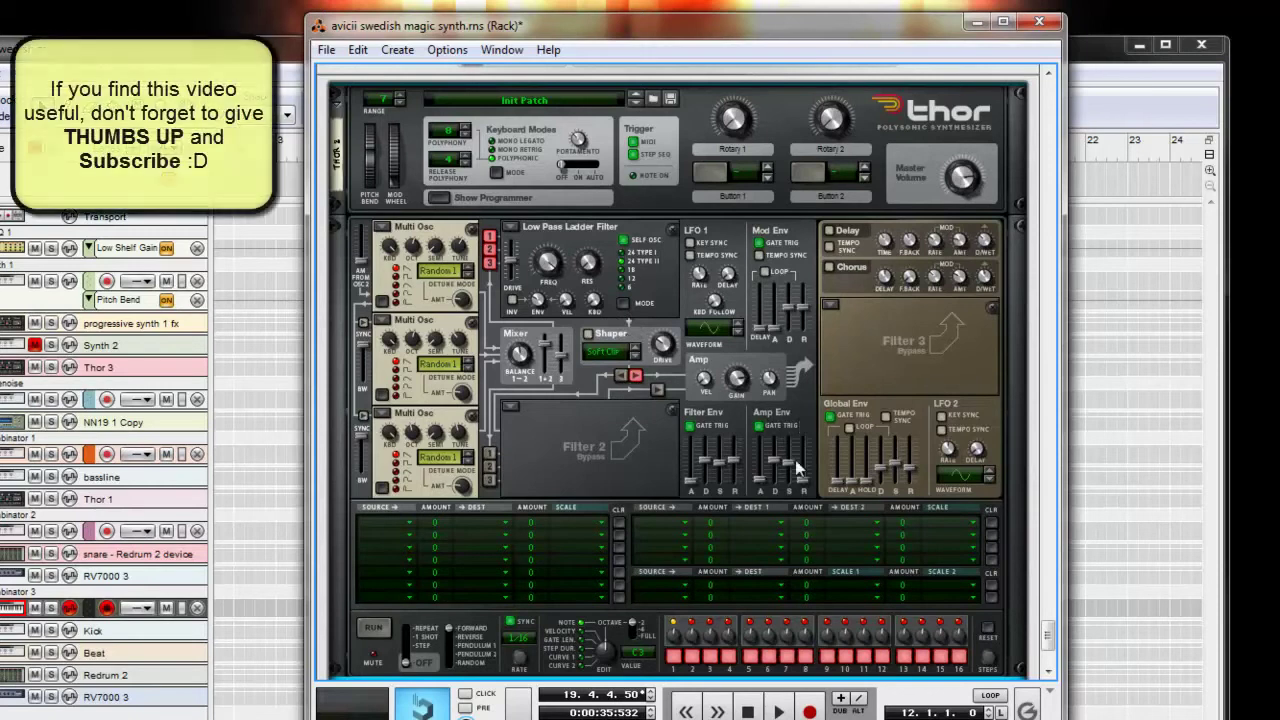
Step: Lengthen Thor's amp envelope decay and turn its master volume down to about -12.5 dB
drag(776, 466, 786, 420)
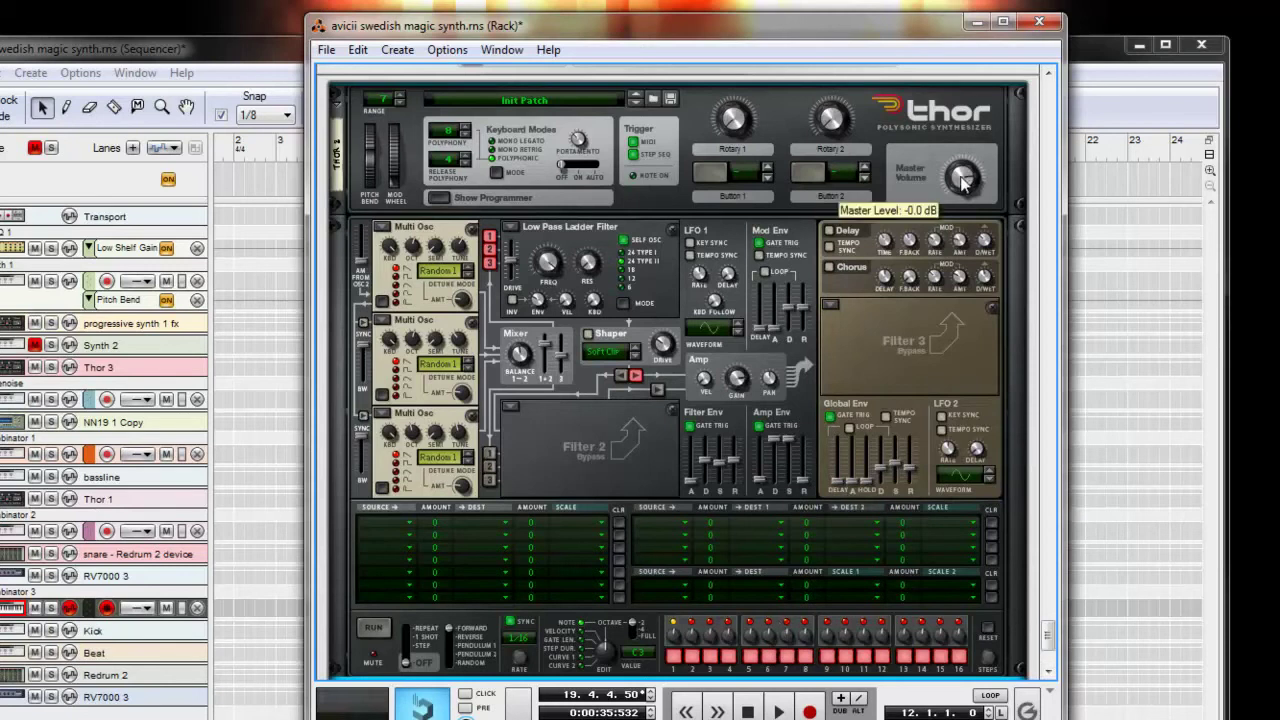
drag(963, 180, 967, 190)
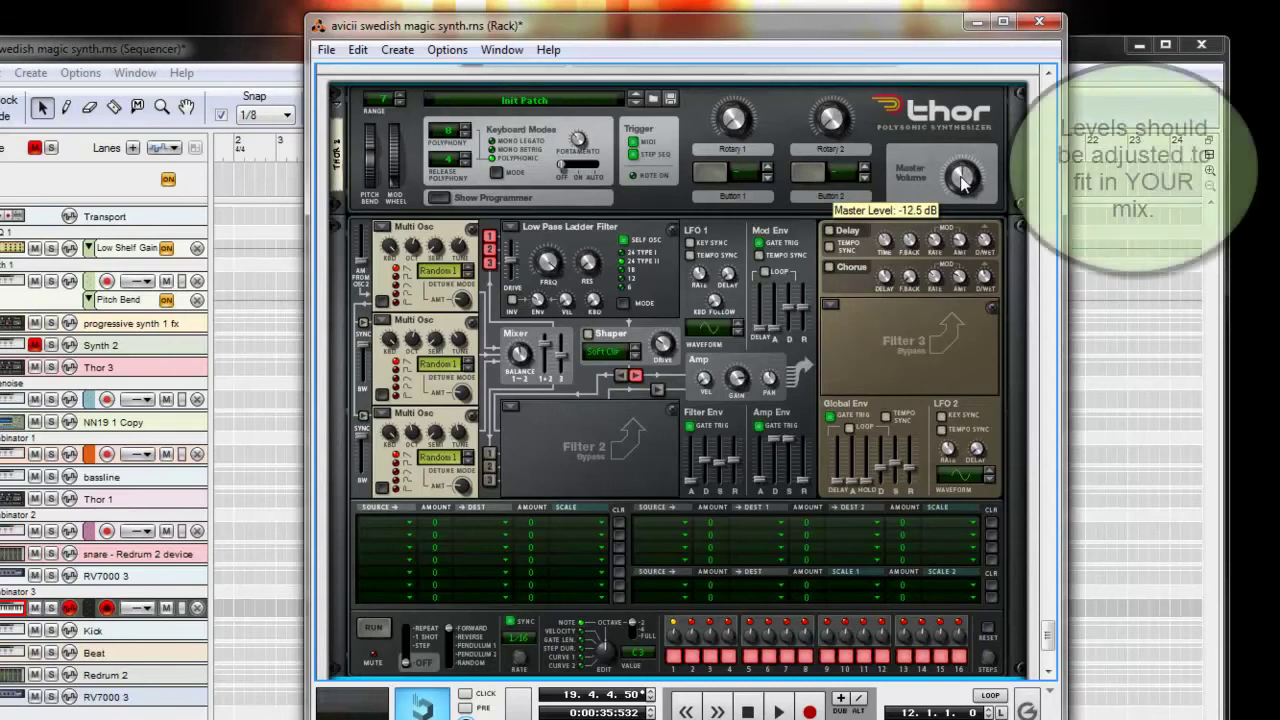
drag(966, 182, 967, 185)
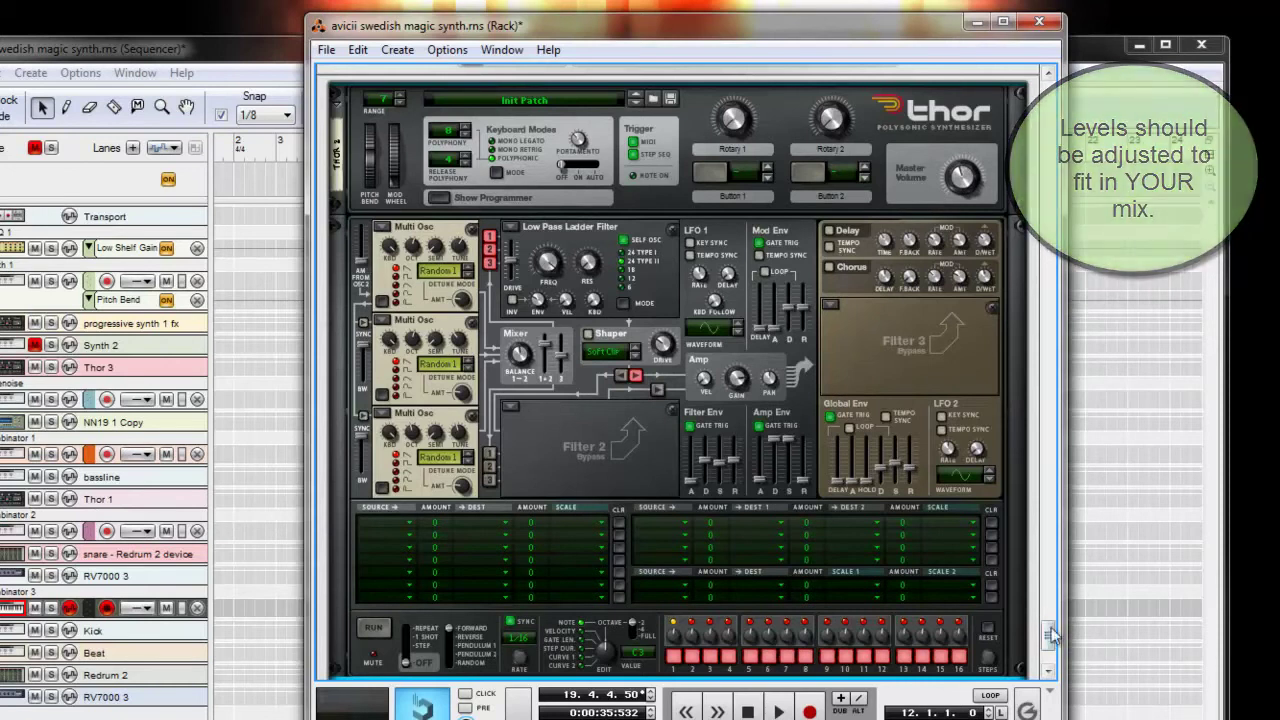
scroll(922, 607, down, 4)
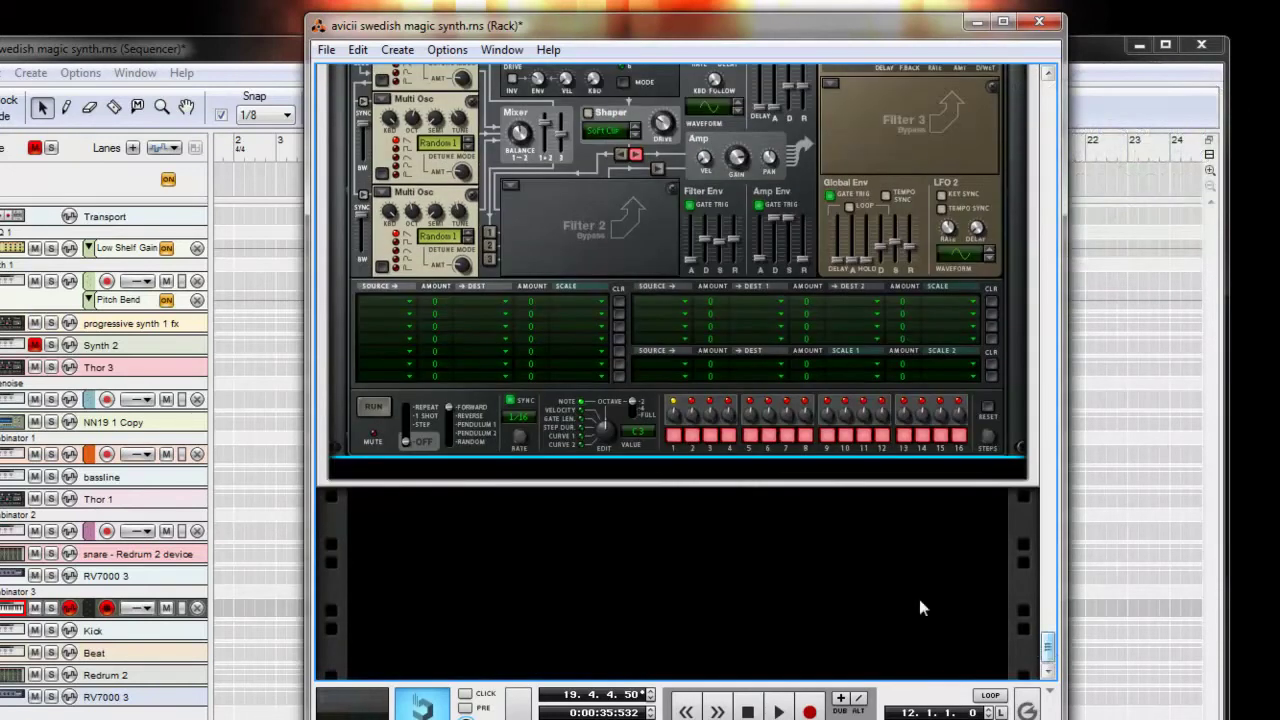
Step: Add a Scream 4 distortion after Thor and turn its damage down to 28
right_click(667, 476)
mouse_move(853, 430)
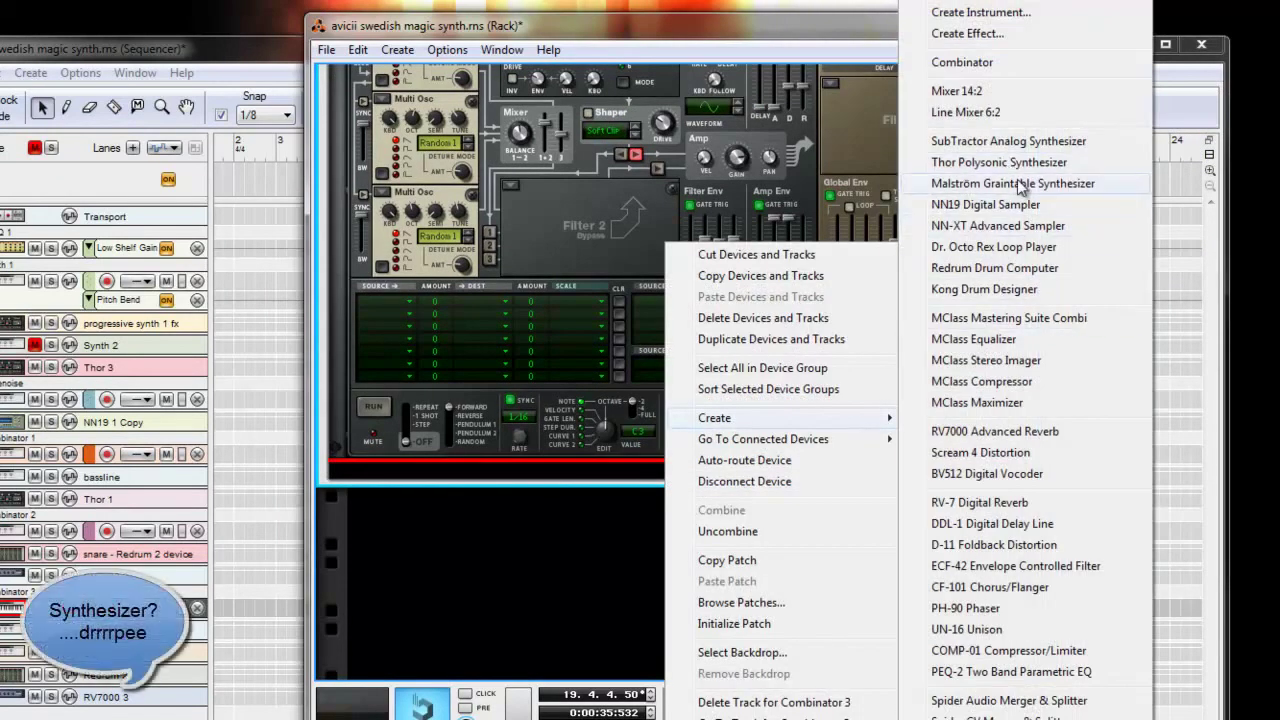
click(990, 452)
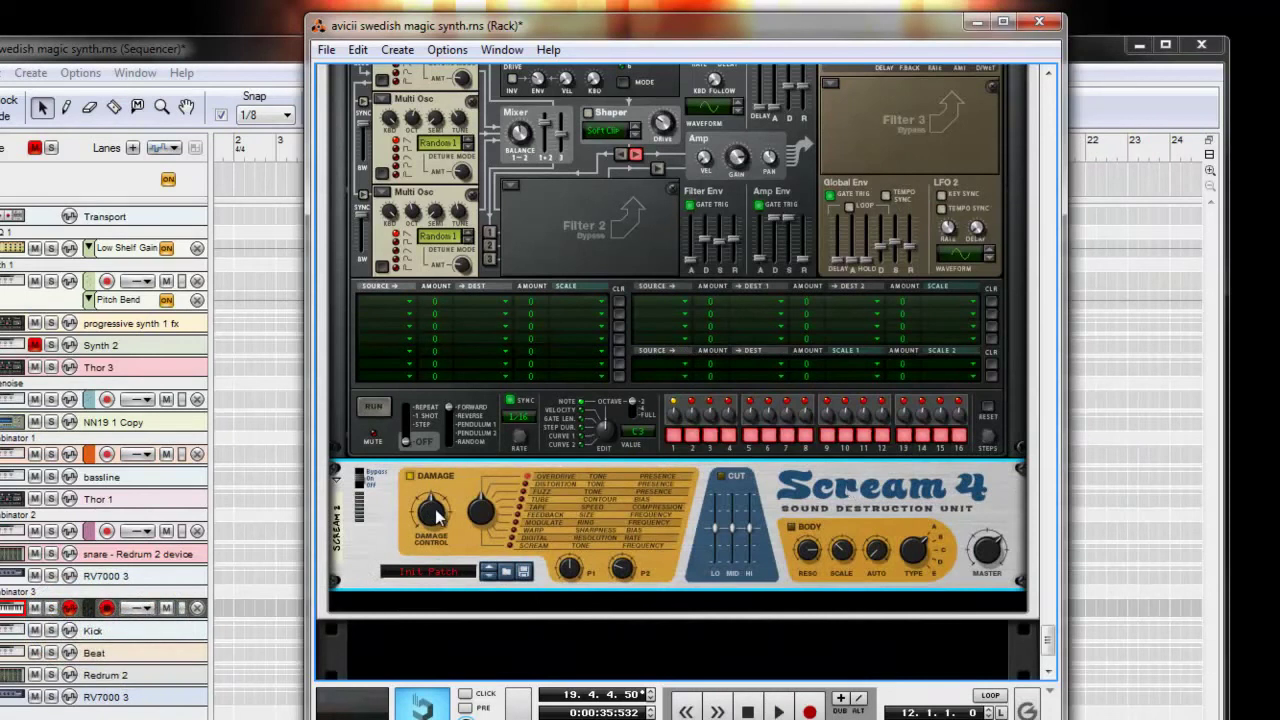
mouse_move(440, 515)
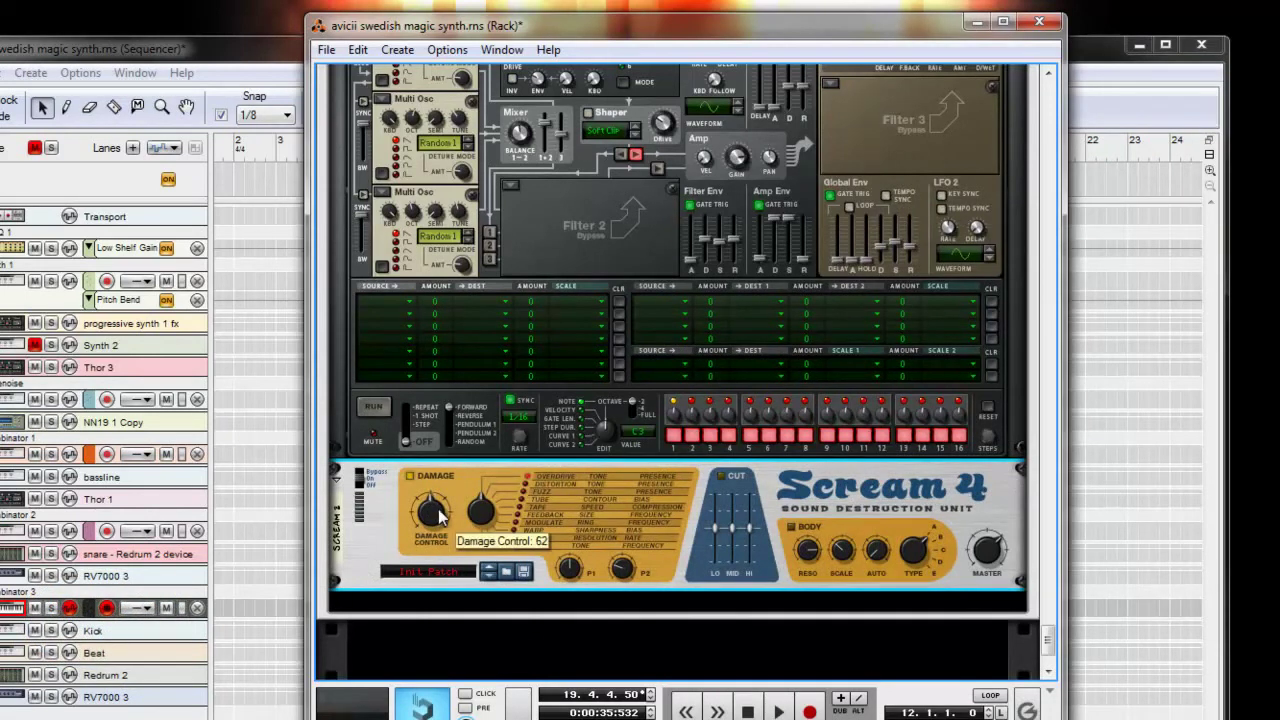
drag(440, 515, 420, 517)
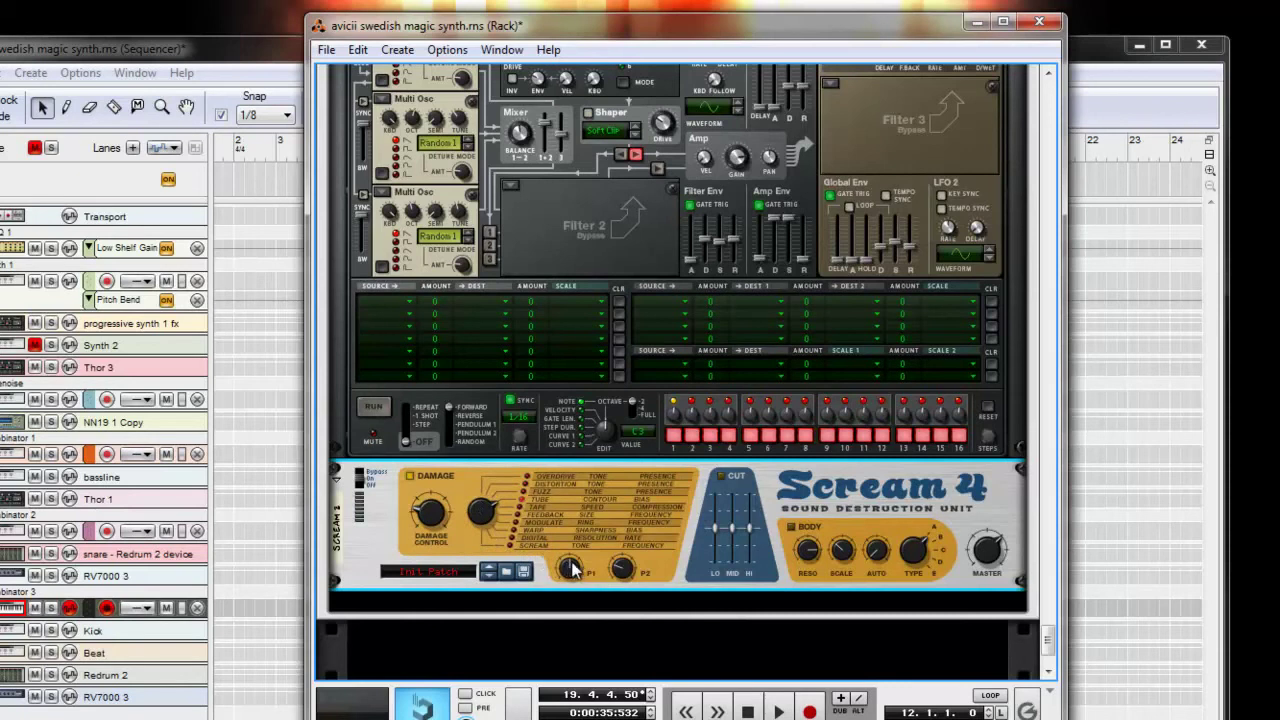
Step: Raise Scream 4 Parameter 1 to 98 and Parameter 2 to 88
mouse_move(570, 568)
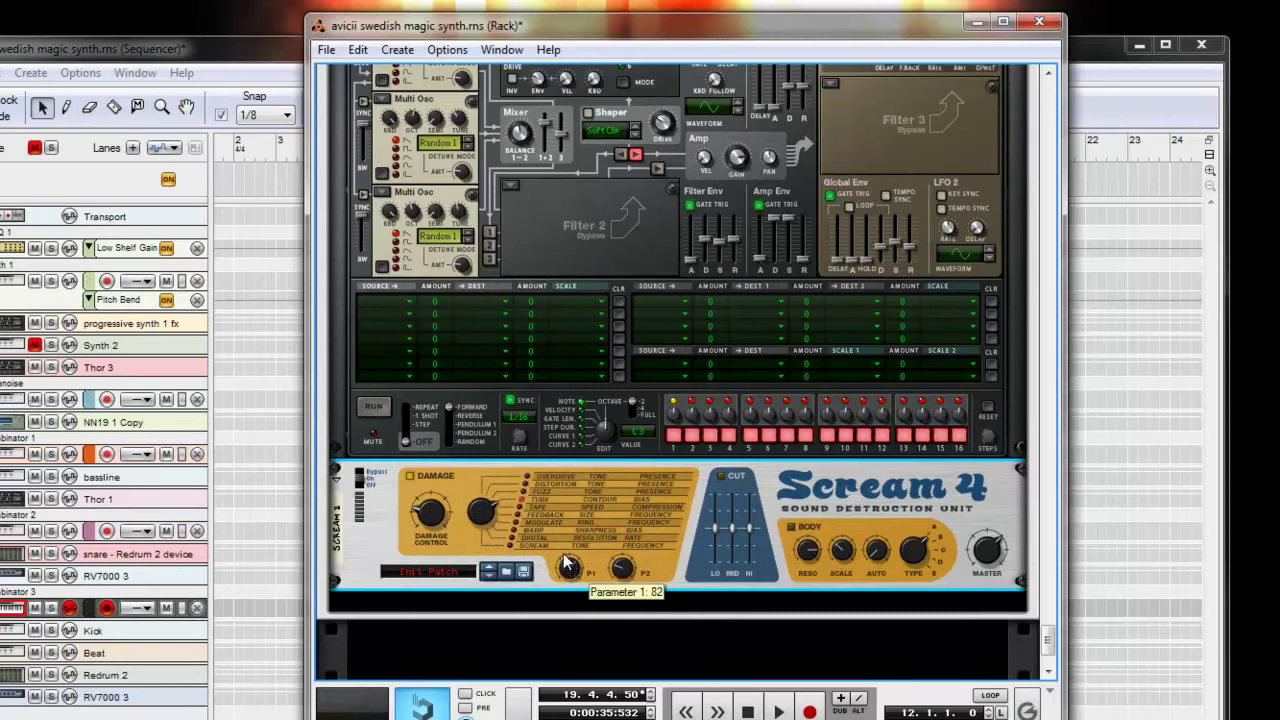
drag(568, 566, 563, 546)
mouse_move(617, 572)
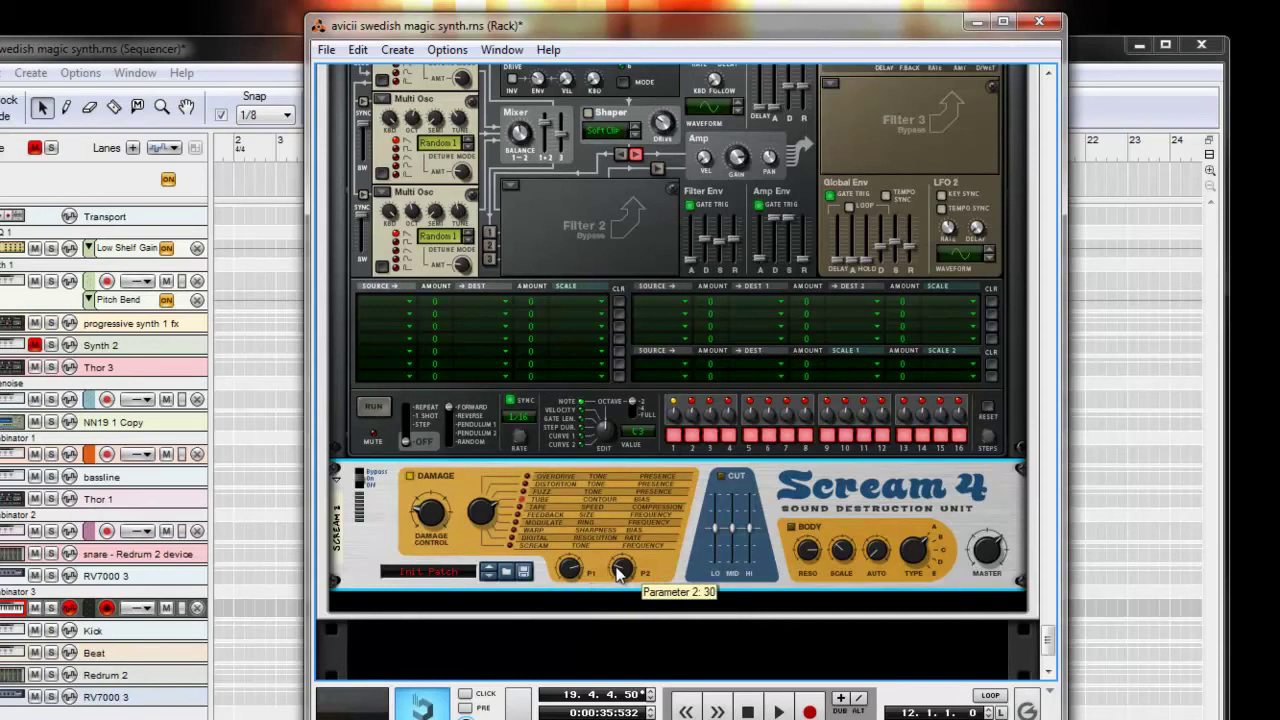
drag(620, 575, 623, 561)
Step: Add an MClass Equalizer with low cut and low shelf enabled, adjusting the shelf frequency
right_click(656, 602)
mouse_move(855, 287)
click(963, 339)
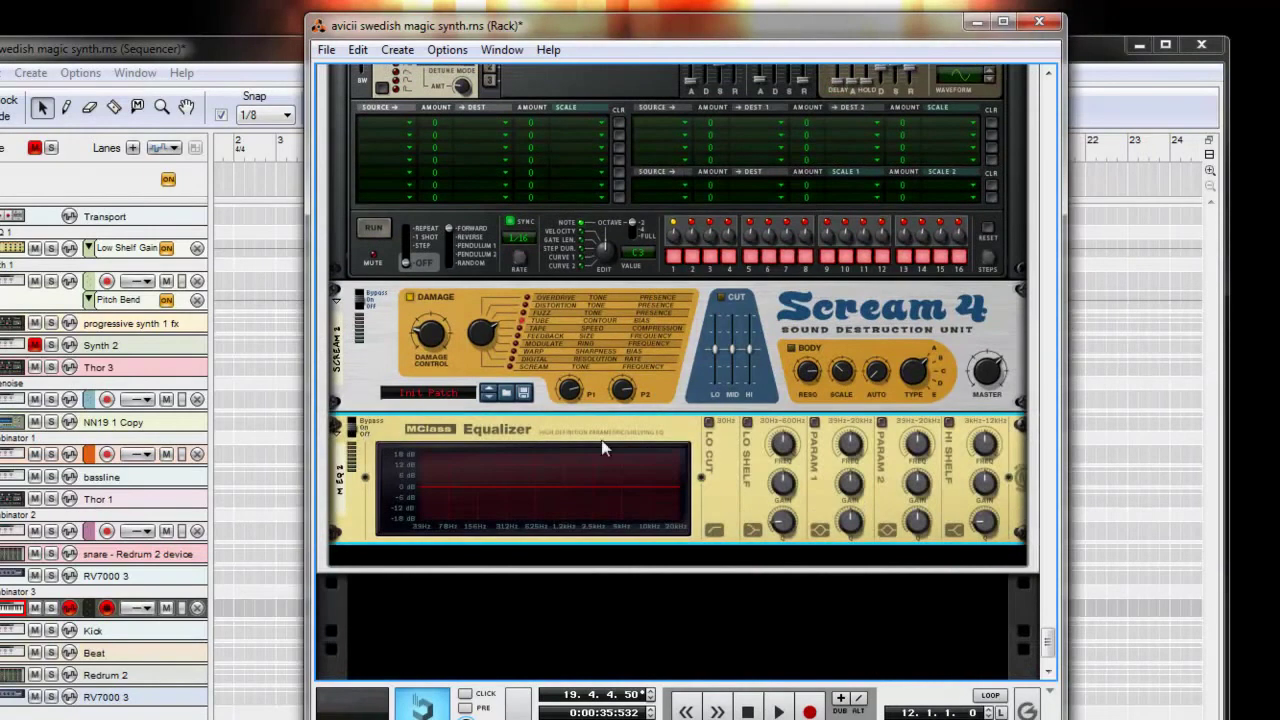
click(709, 423)
click(748, 423)
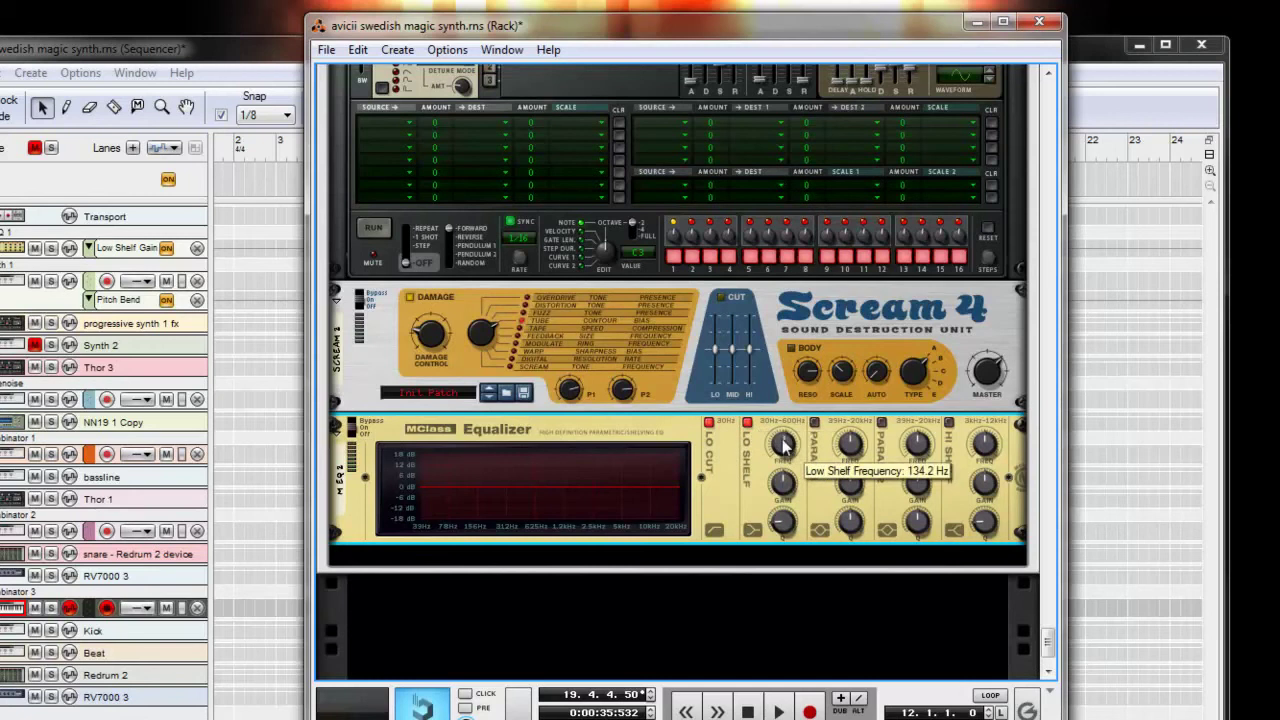
drag(785, 450, 790, 479)
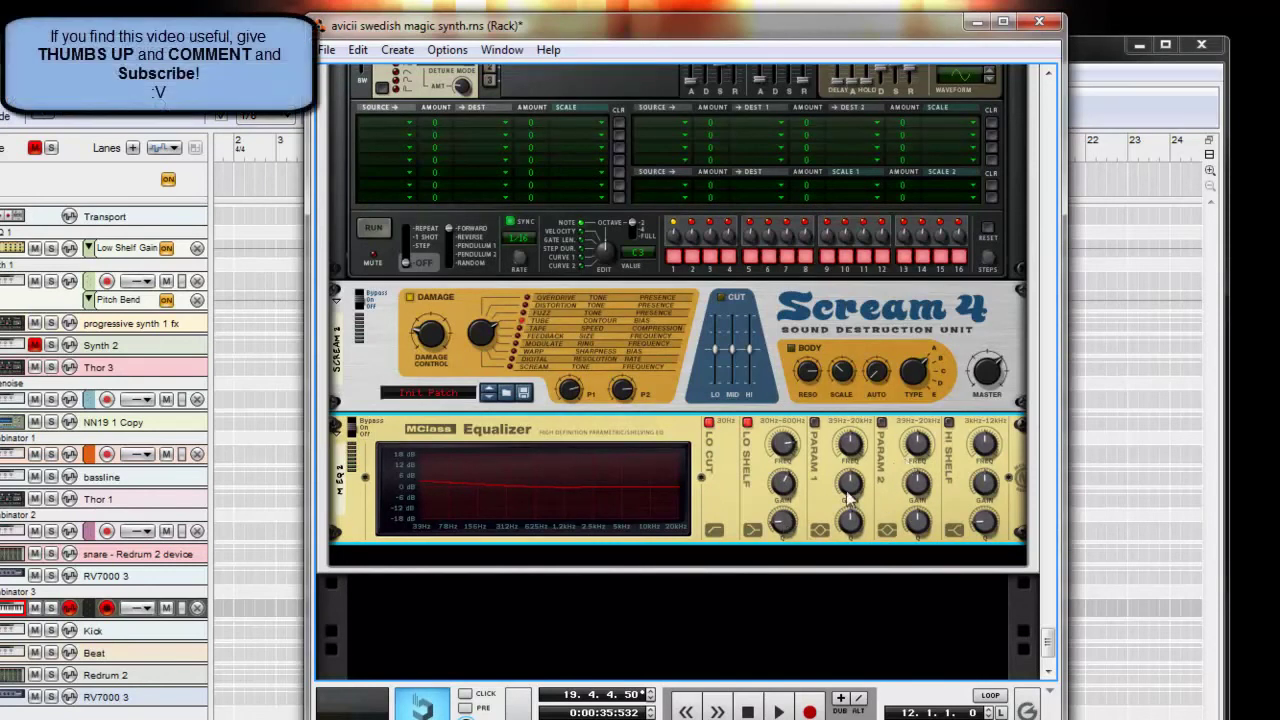
Step: Enable the equalizer's high shelf near 6 kHz and boost its gain to about 6 dB
click(949, 424)
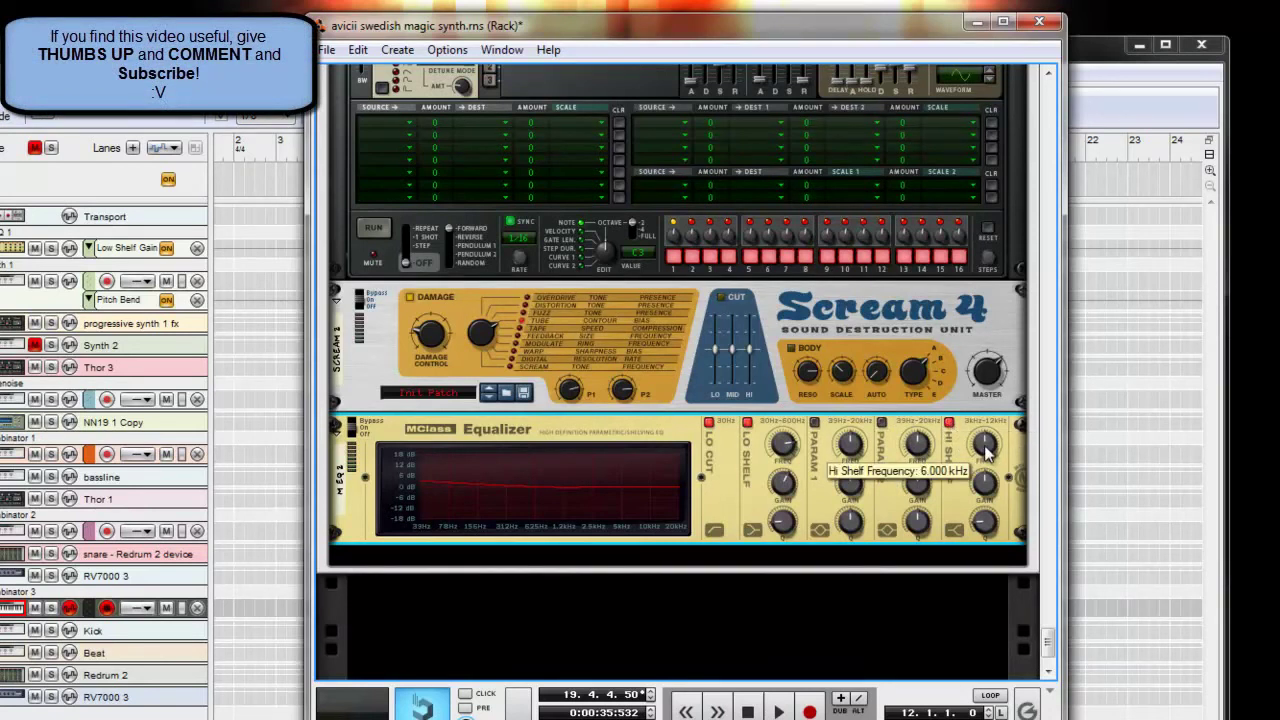
drag(986, 452, 989, 473)
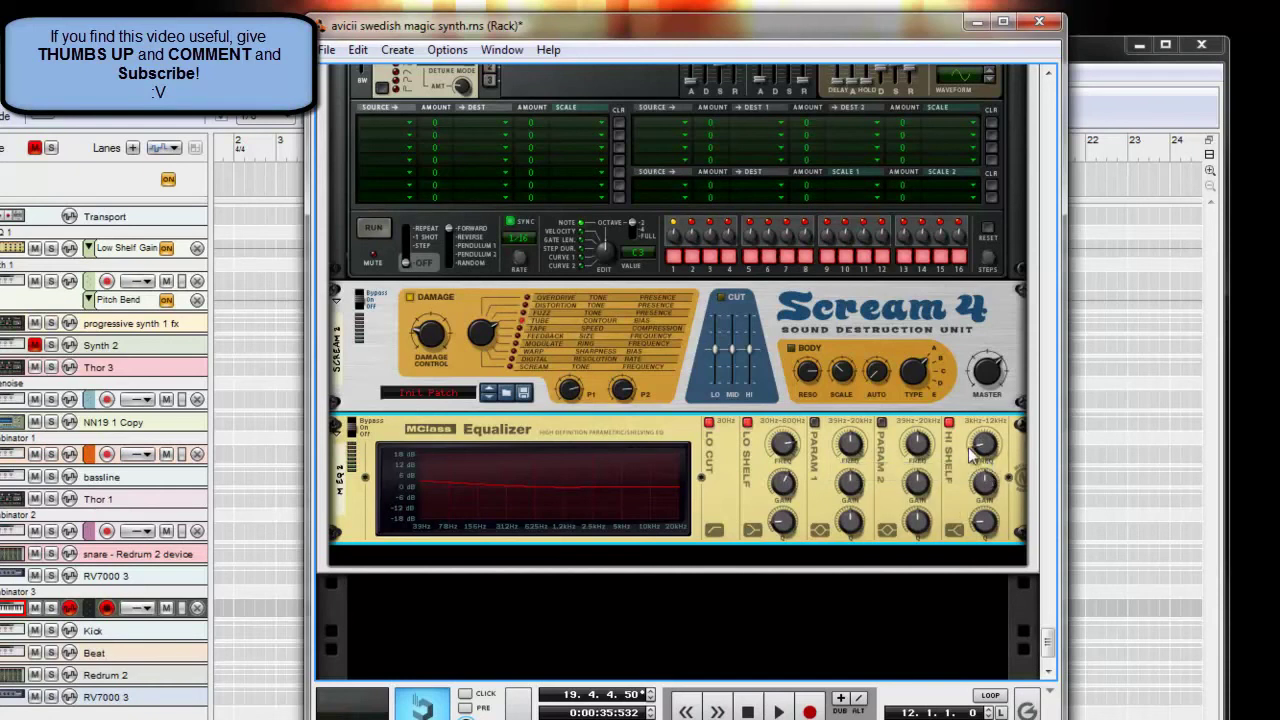
mouse_move(987, 488)
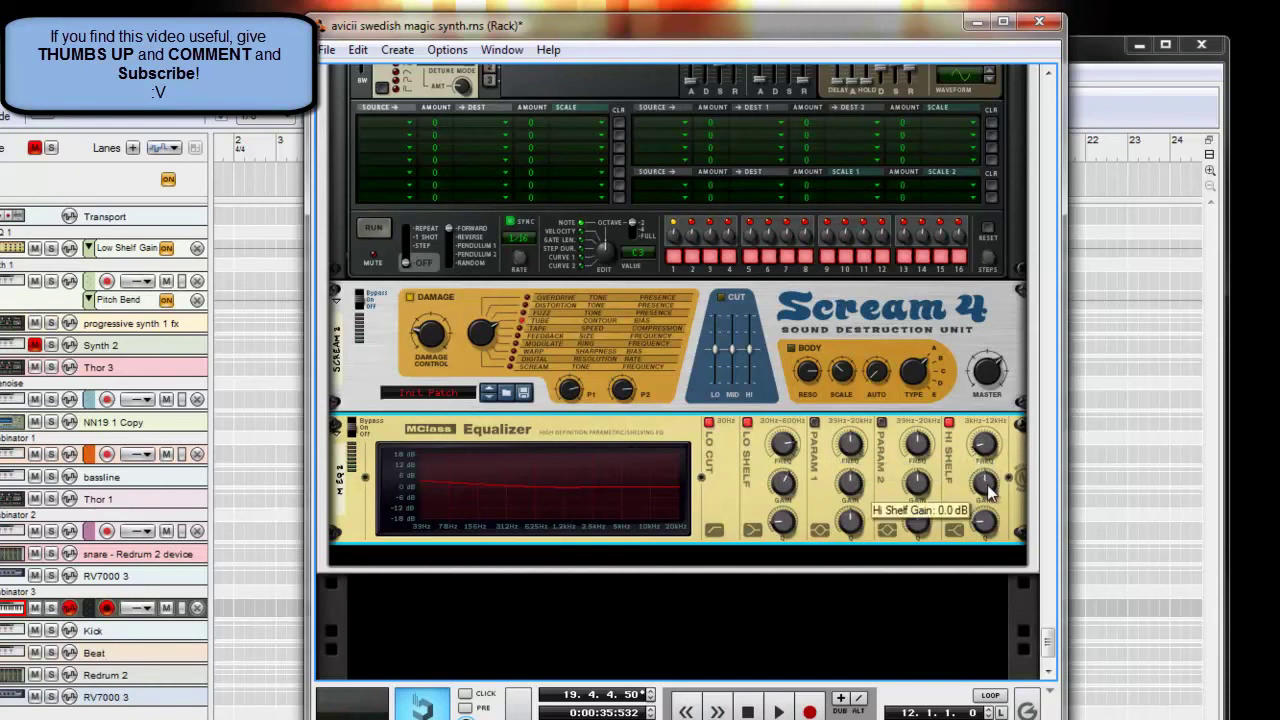
drag(987, 488, 993, 482)
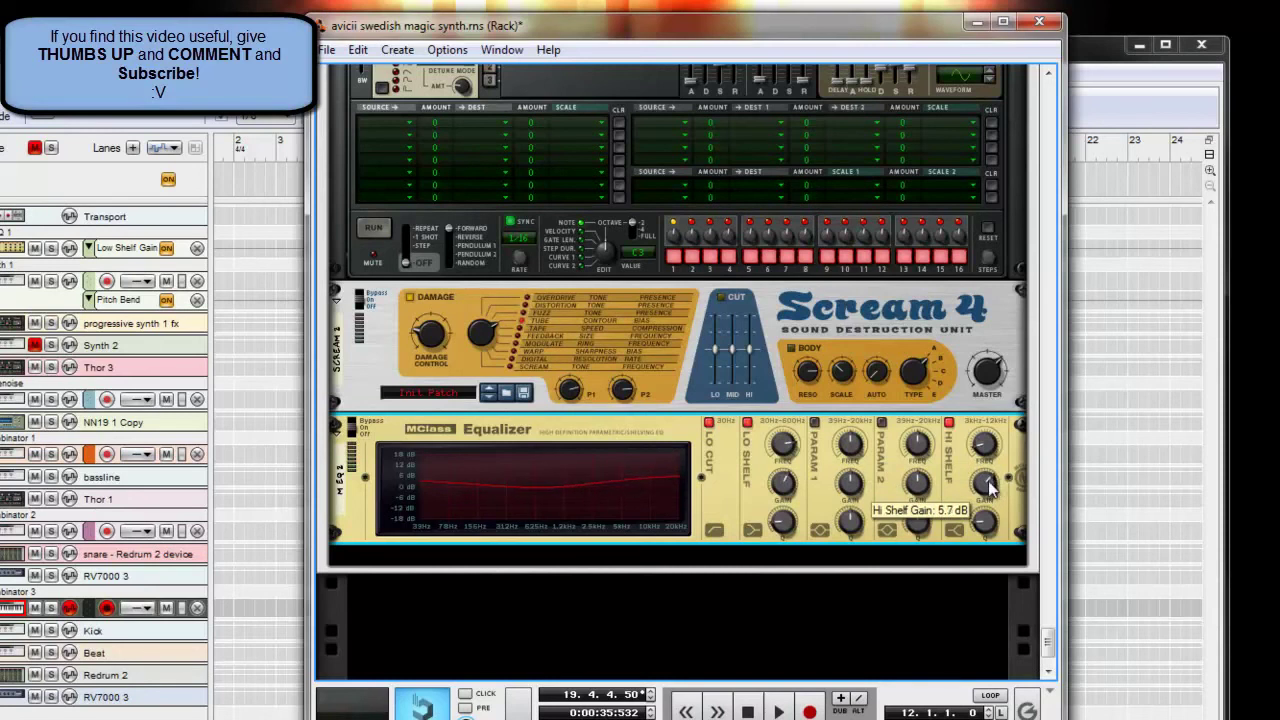
drag(988, 486, 989, 489)
Step: Add an MClass Compressor after the equalizer
right_click(668, 558)
mouse_move(847, 243)
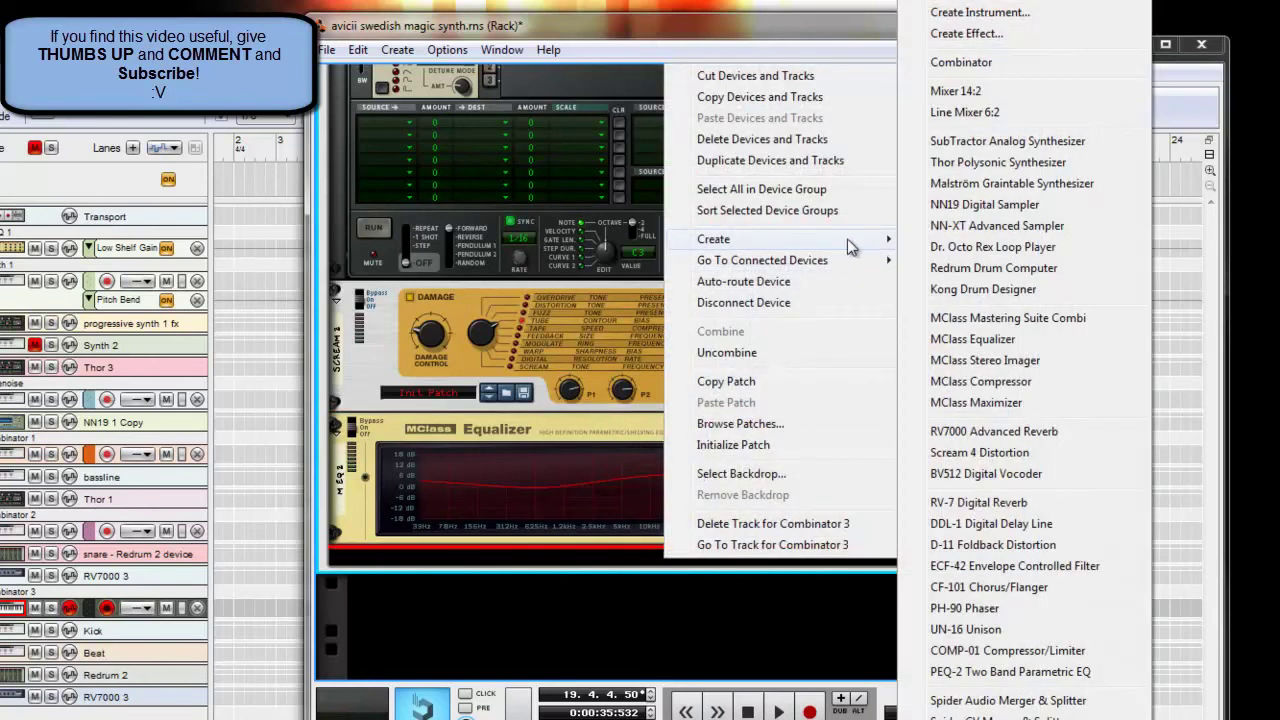
click(970, 381)
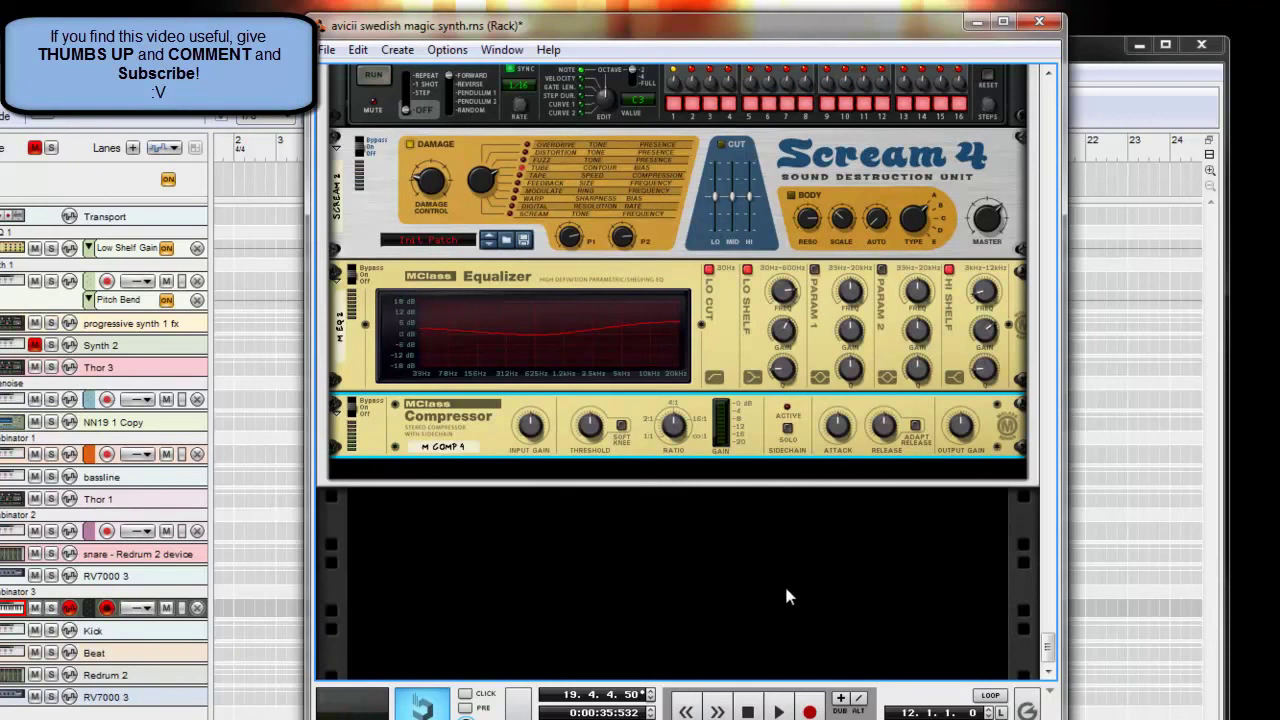
Step: Raise the compressor's input gain to 3.8 dB, toggle soft knee, and set attack around 30 ms
mouse_move(535, 430)
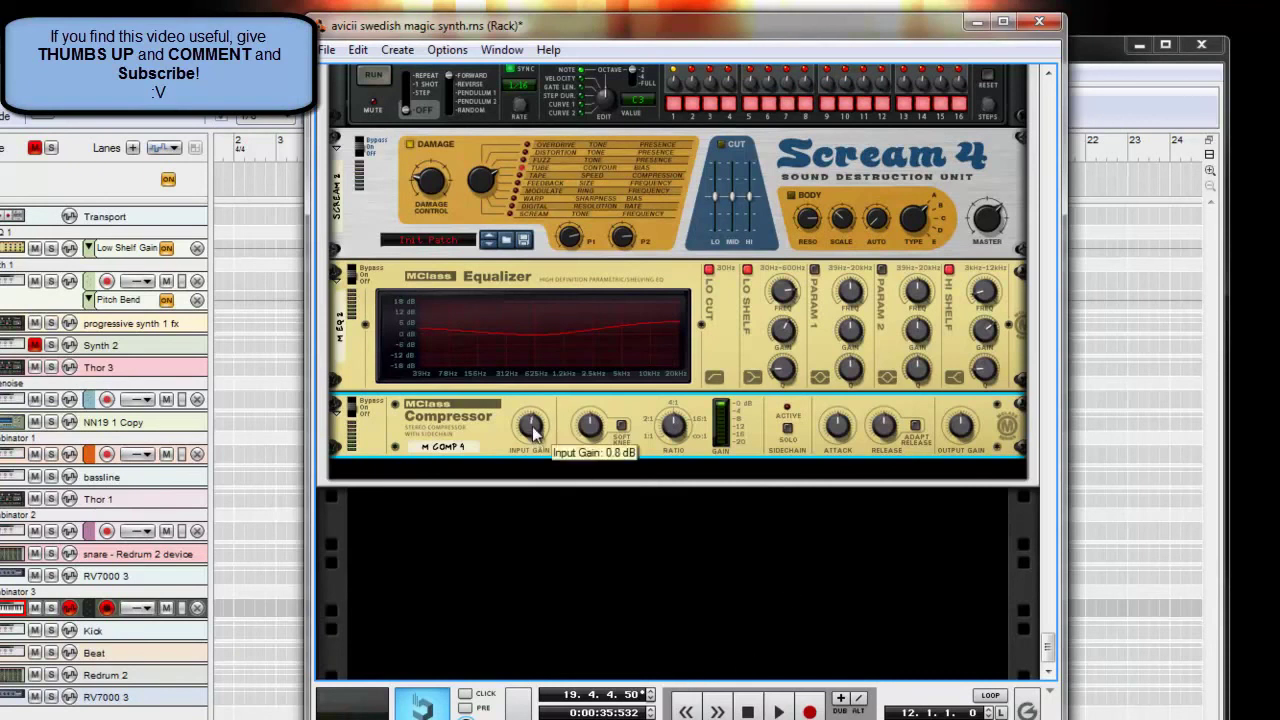
drag(533, 426, 537, 423)
mouse_move(590, 430)
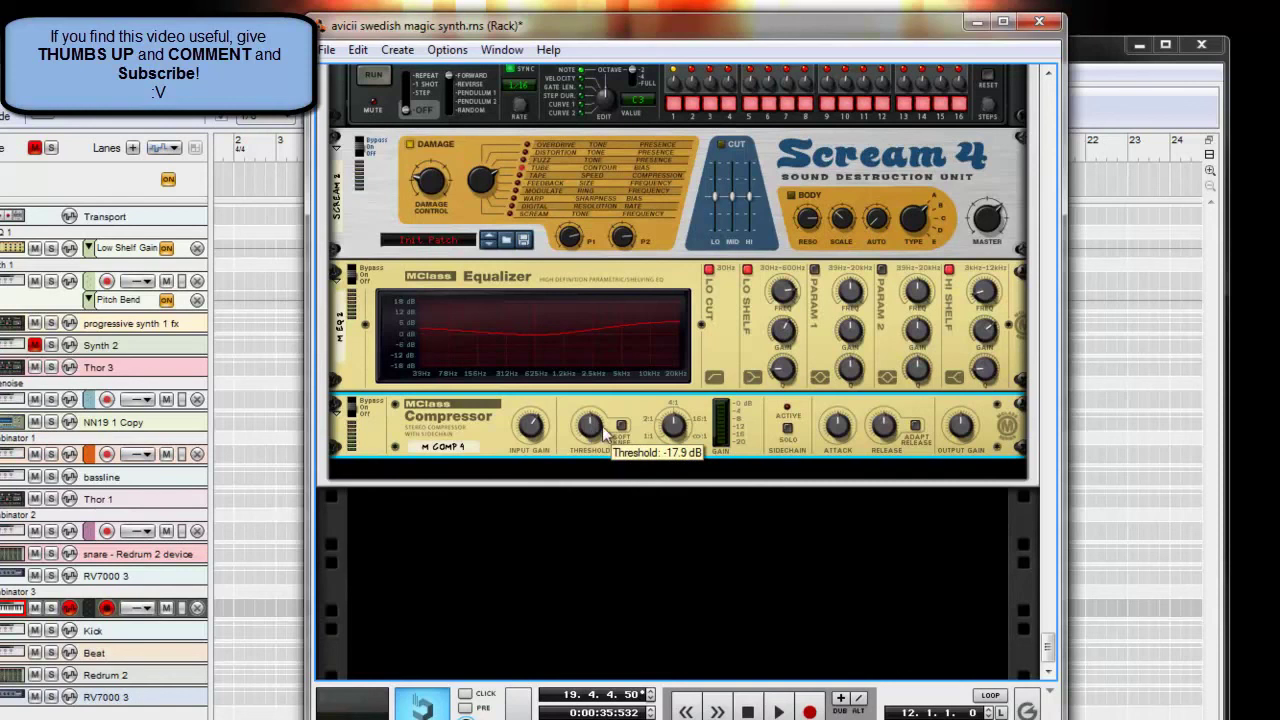
click(621, 428)
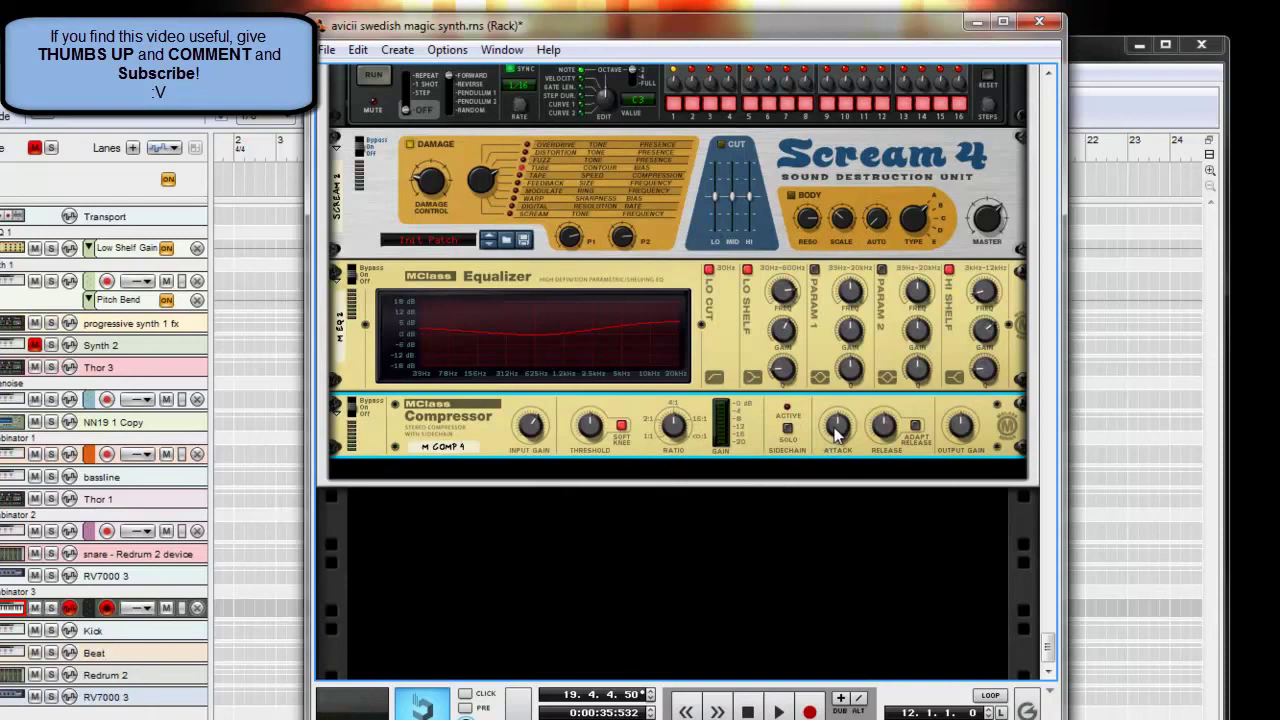
drag(838, 430, 894, 443)
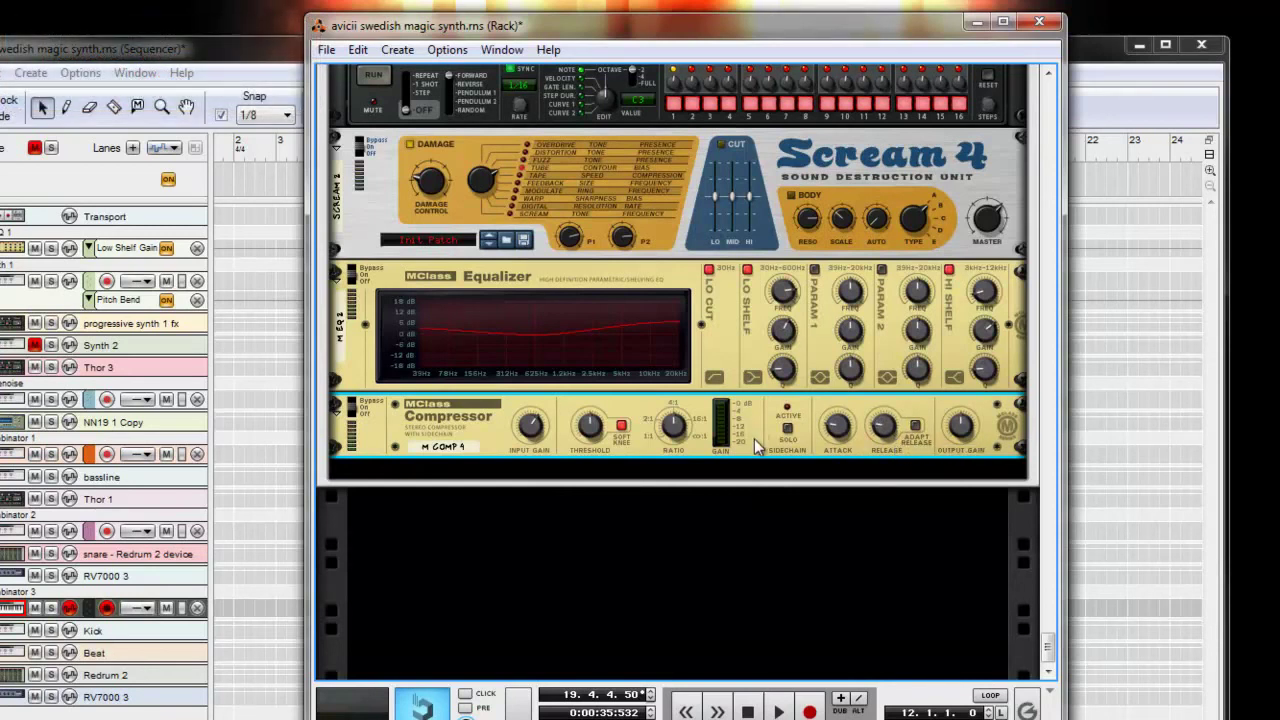
click(724, 477)
Step: Add an RV7000 Advanced Reverb after the compressor with its dry/wet mix at 14
right_click(724, 477)
mouse_move(790, 417)
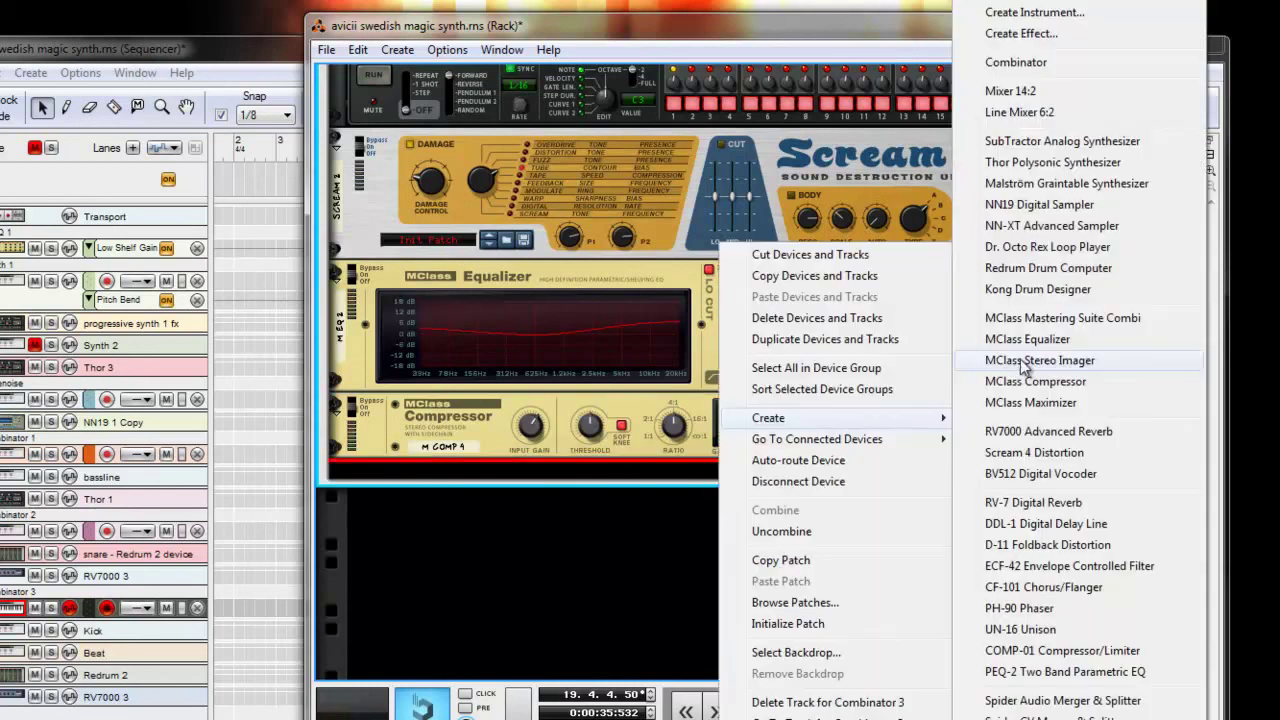
click(1026, 433)
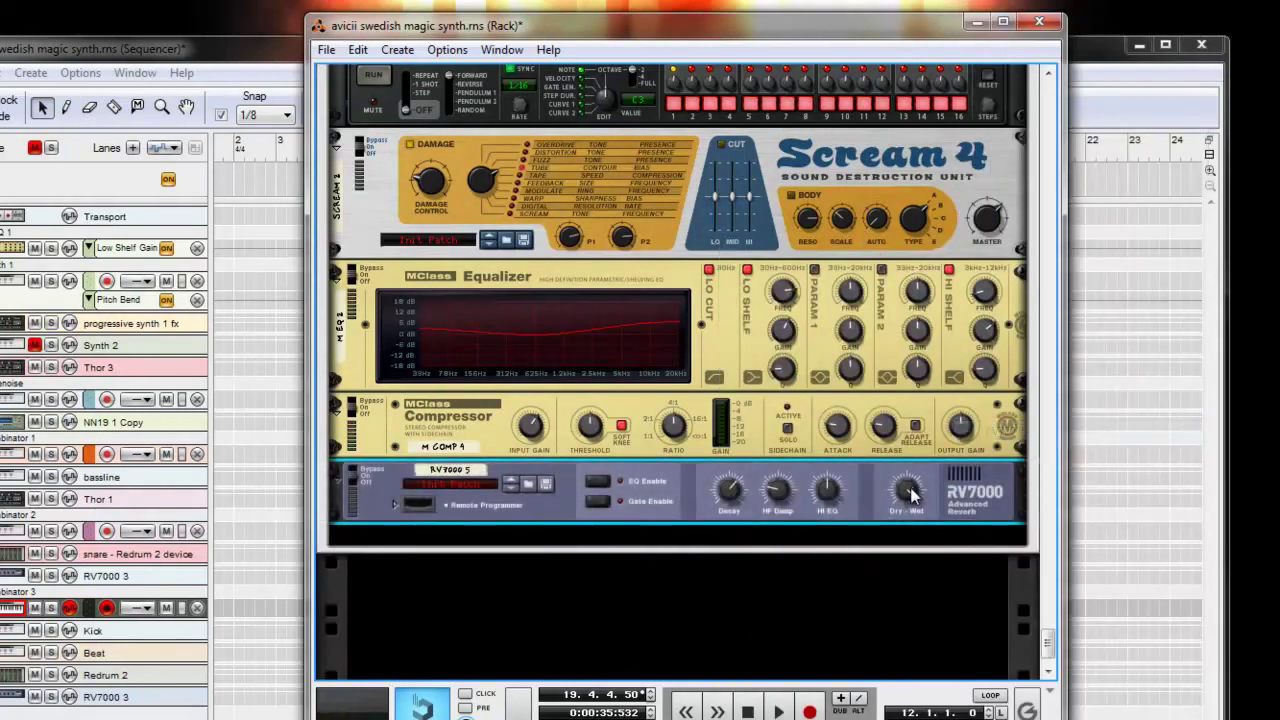
mouse_move(908, 494)
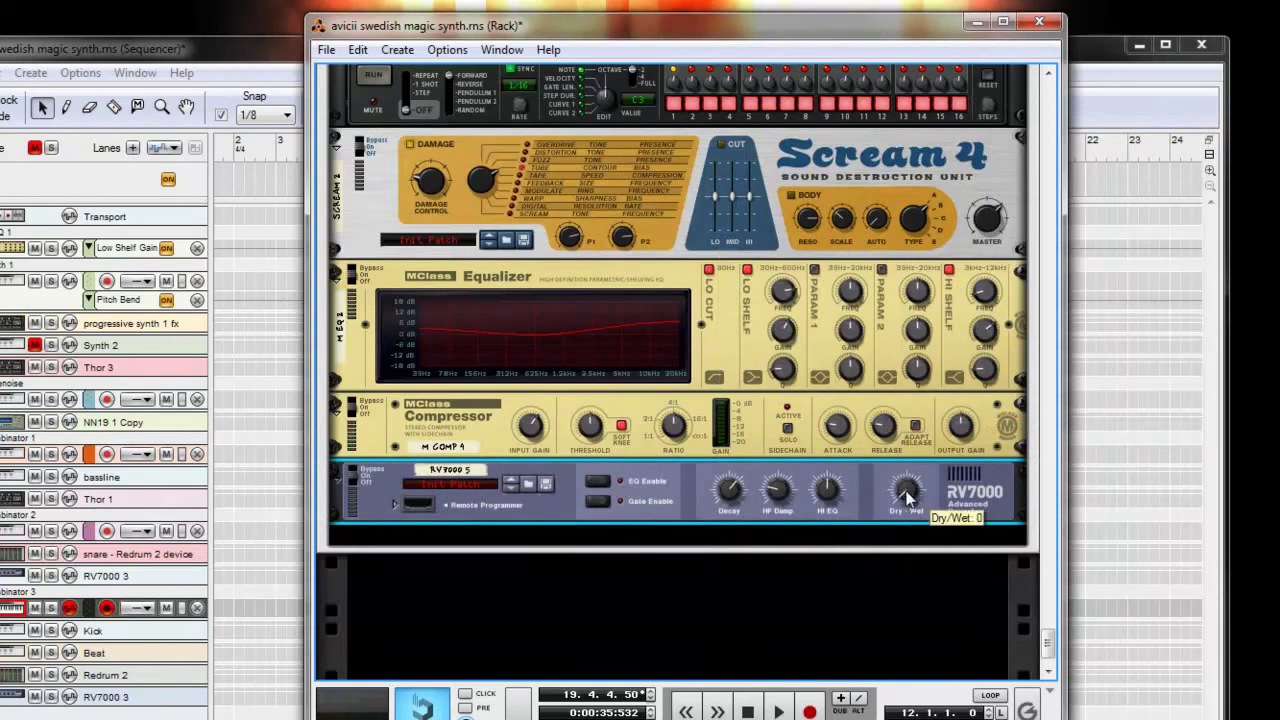
drag(908, 493, 907, 490)
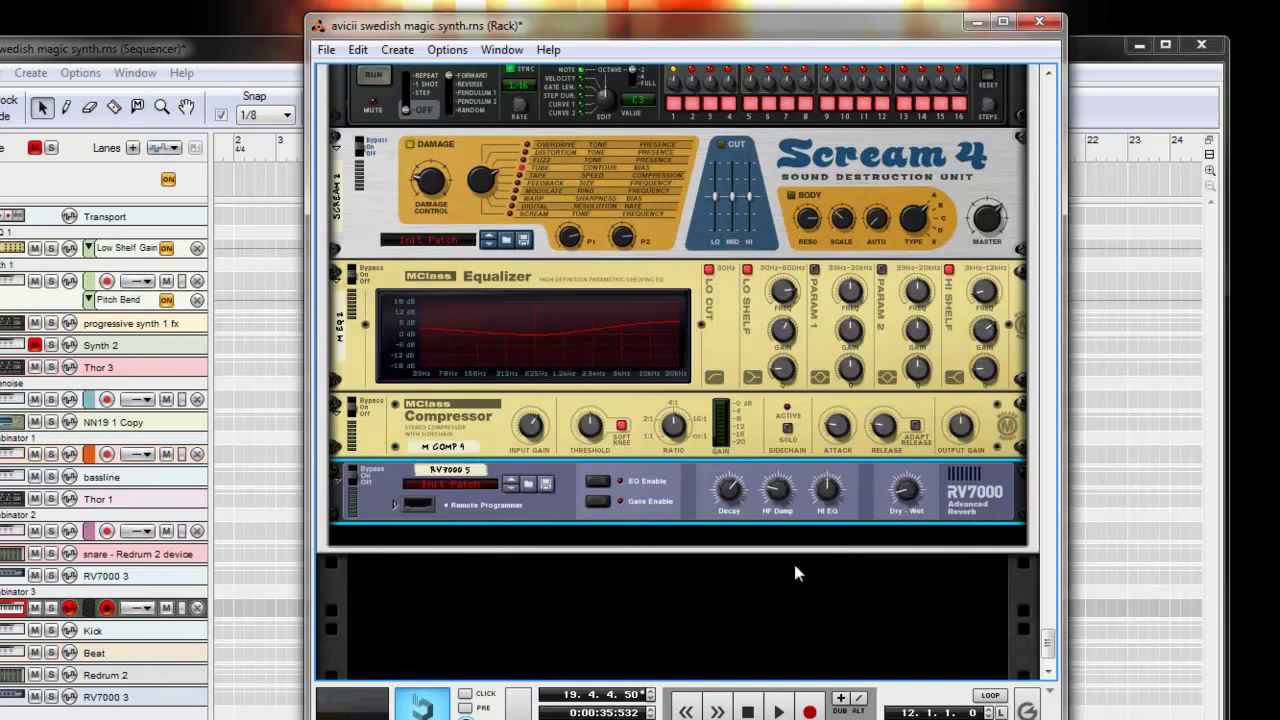
Step: Raise Thor's Amp Env Release from 29.7 ms to about 180 ms
scroll(795, 566, up, 5)
mouse_move(804, 312)
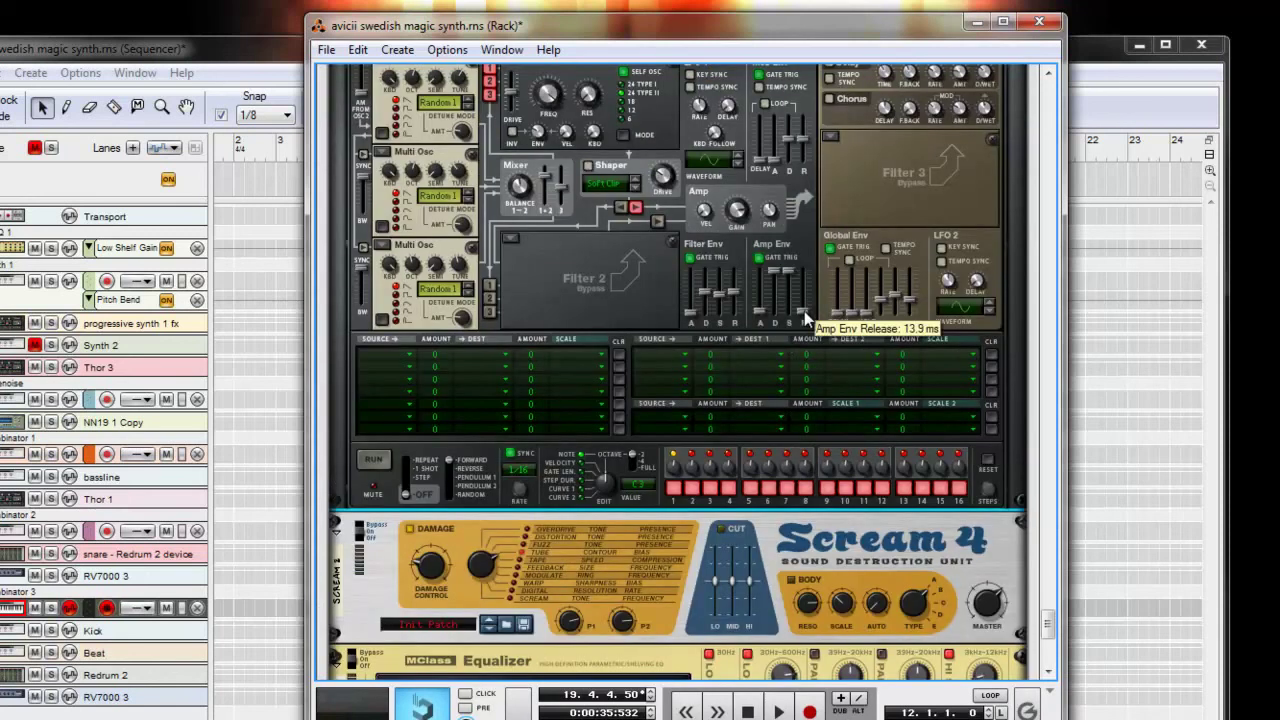
drag(803, 310, 802, 307)
Step: Bring the Sequencer forward and set the song position to bar 4
click(223, 54)
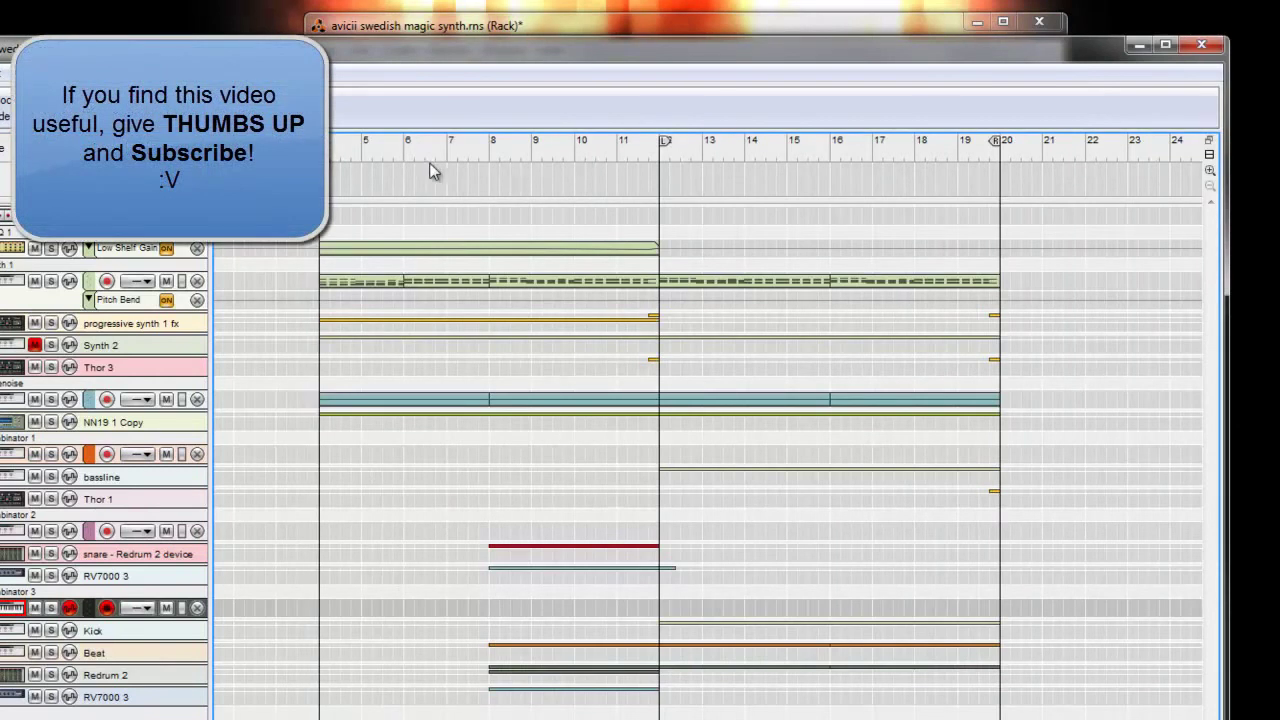
click(489, 160)
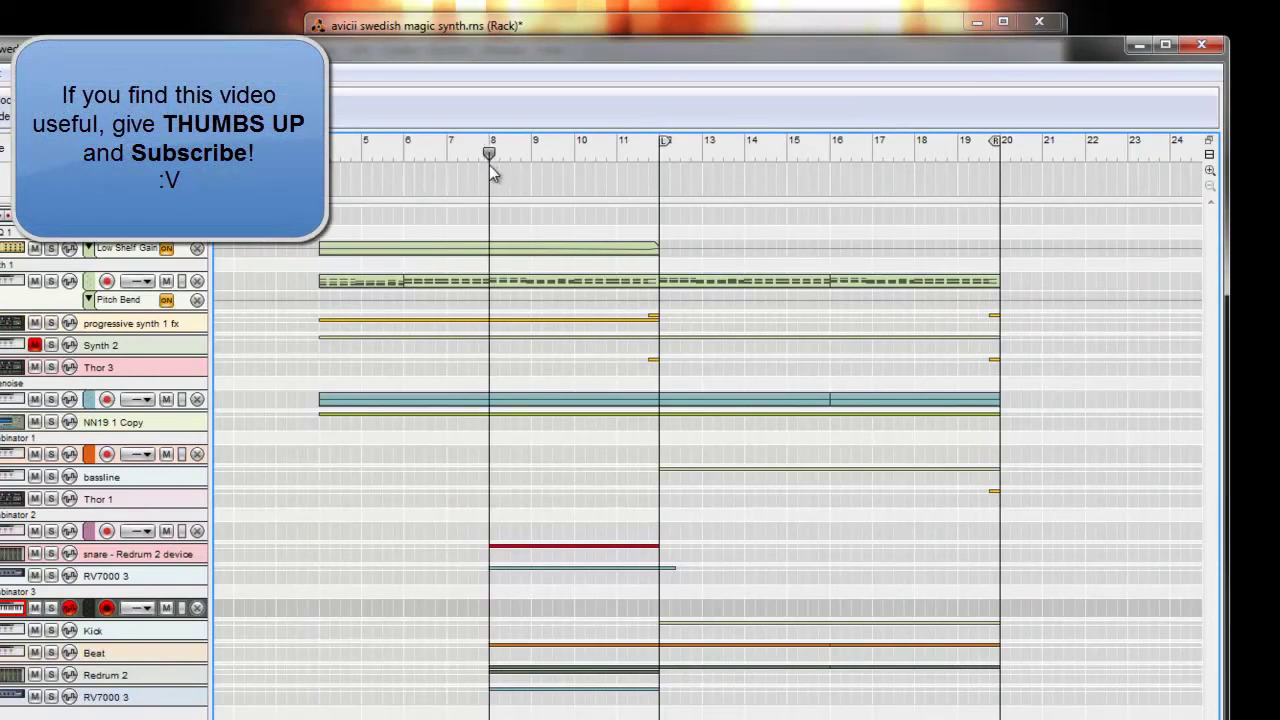
drag(489, 160, 320, 158)
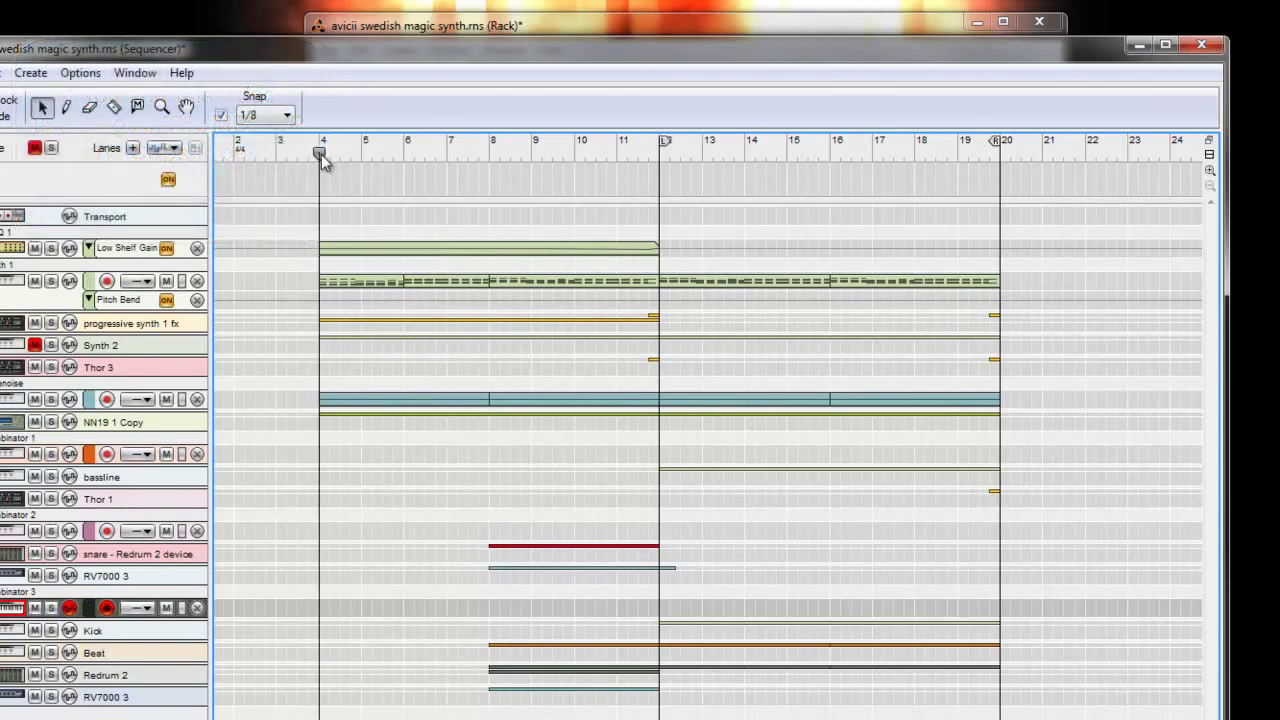